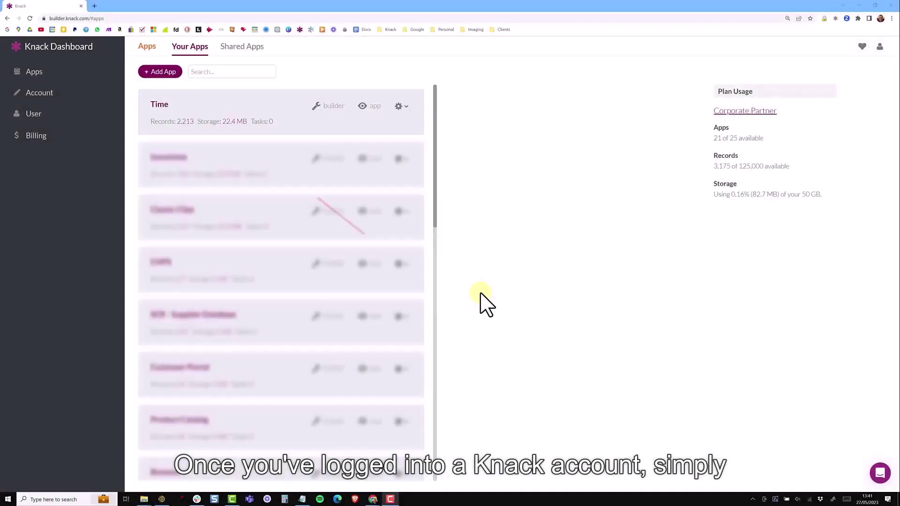
Start a new Knack app from scratch after glancing at the template gallery.
click(159, 74)
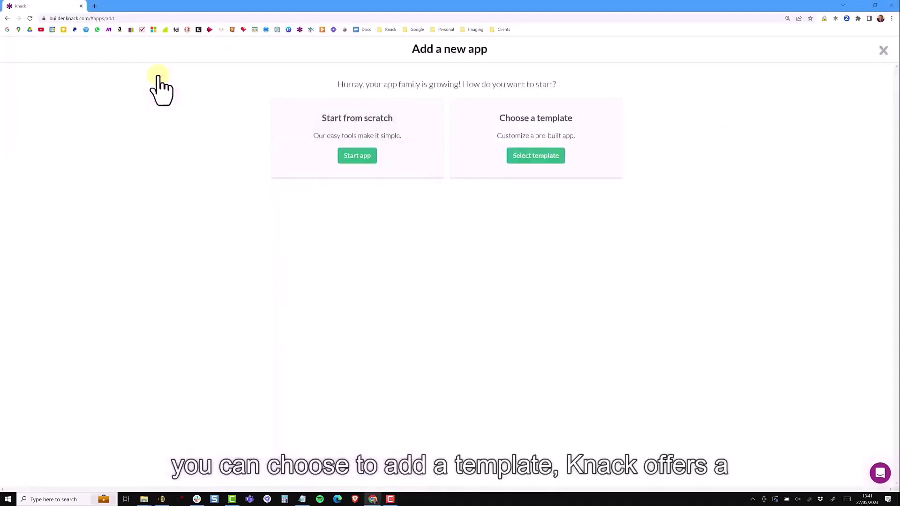
click(538, 157)
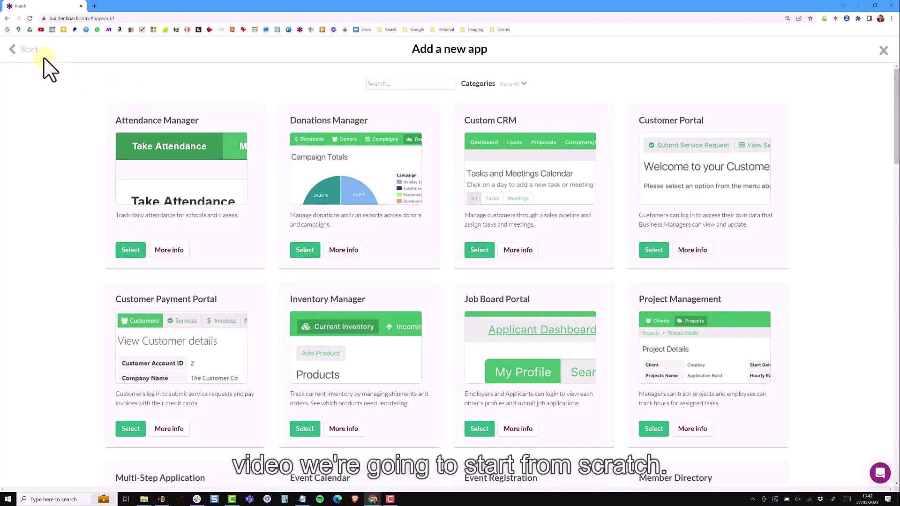
click(28, 51)
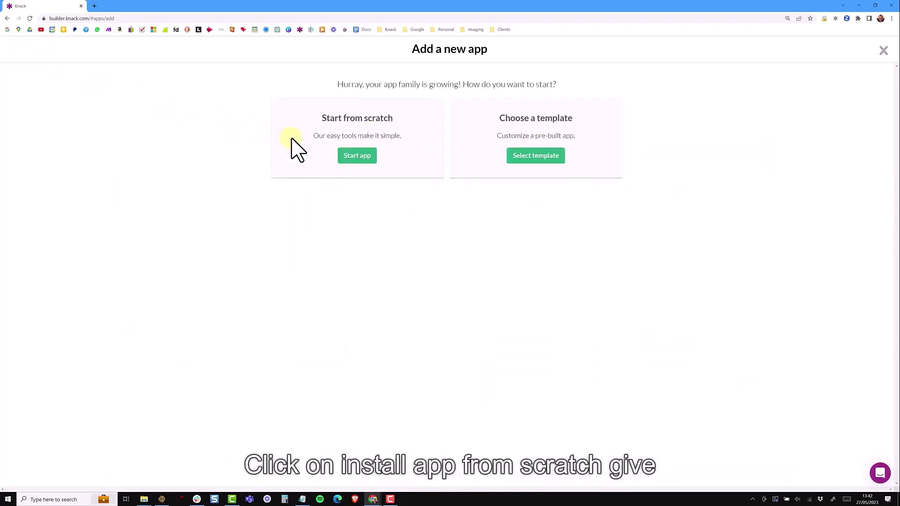
click(359, 158)
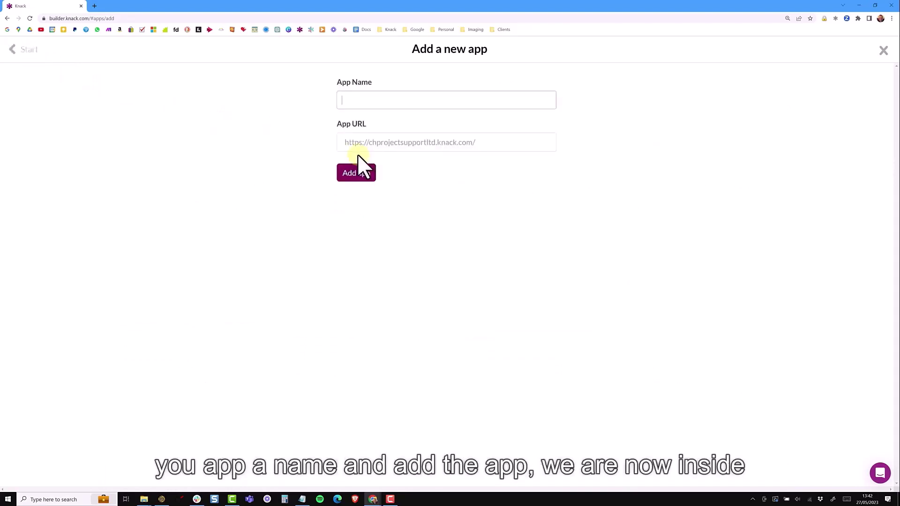
Create the 'Supplier Invoices' app and add a from-scratch Suppliers table.
text(Supplier Invoices)
click(355, 174)
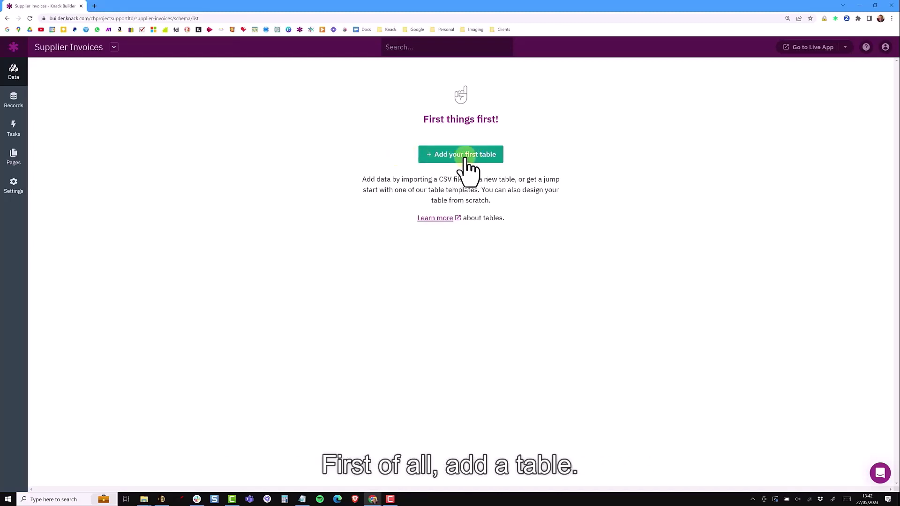
click(464, 155)
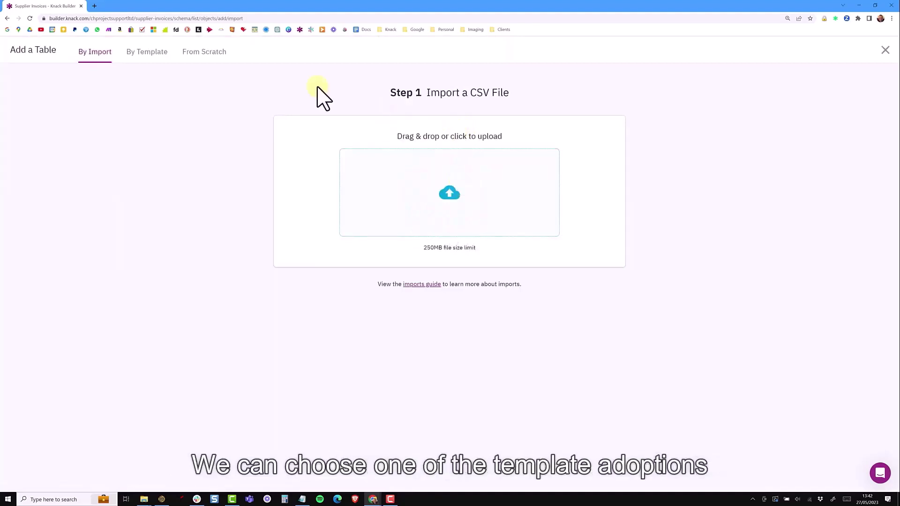
click(156, 55)
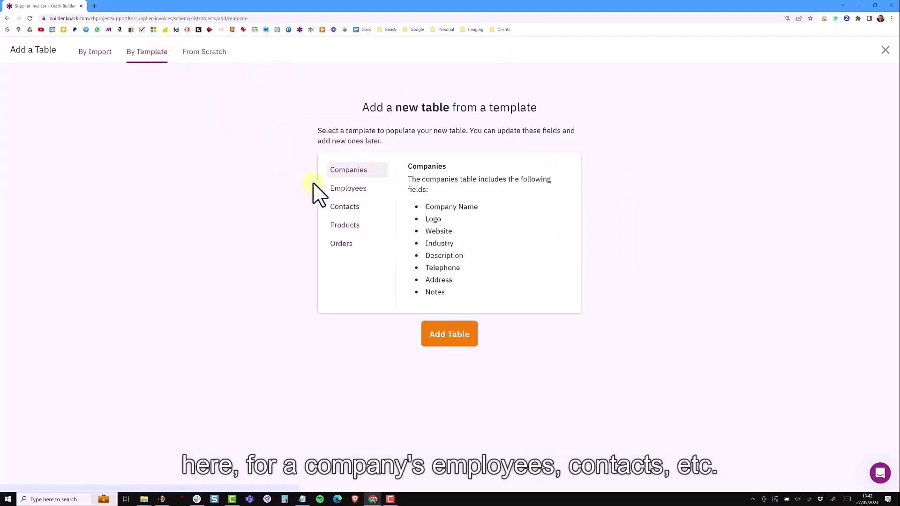
click(356, 207)
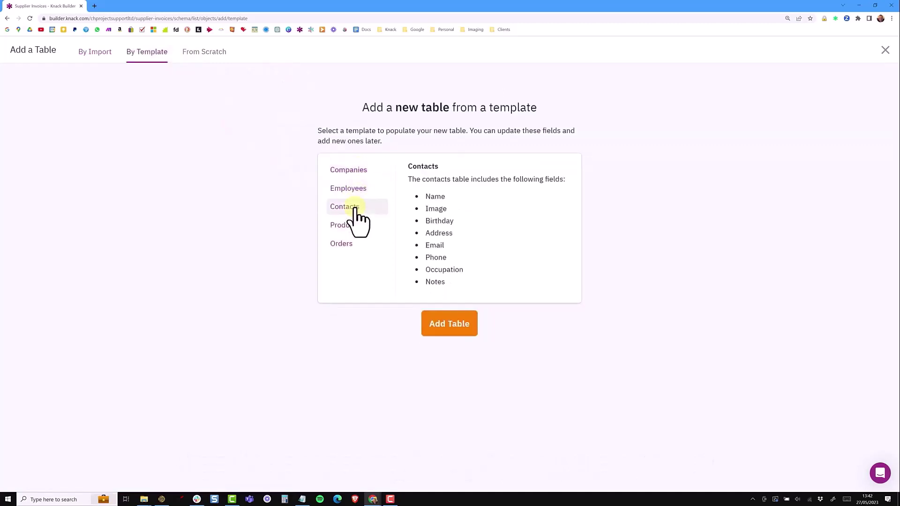
click(212, 61)
text(Supplie)
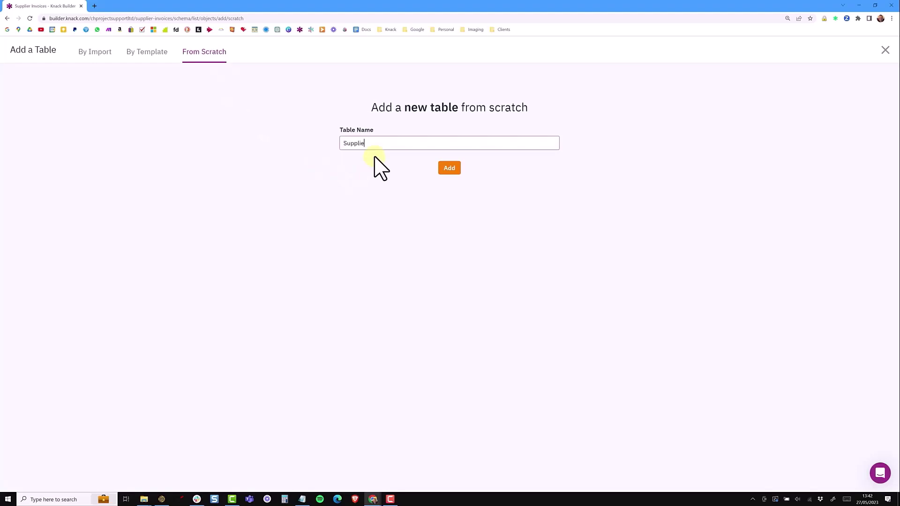
text(rs)
key(Return)
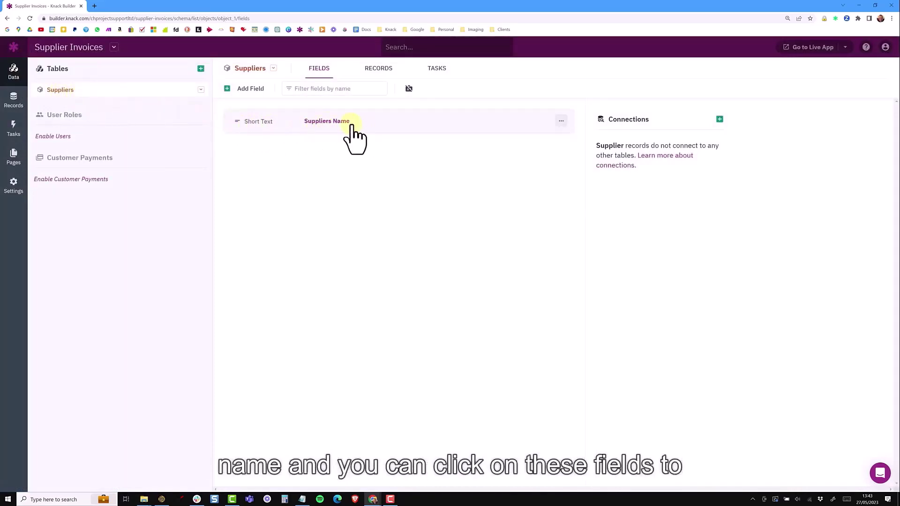
Set the Suppliers Name field to 'Must be unique' and save it.
click(344, 125)
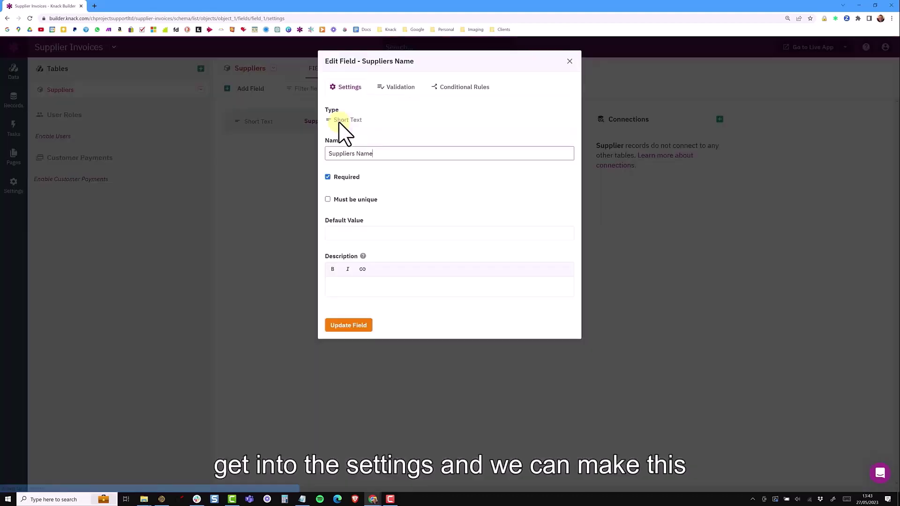
click(348, 201)
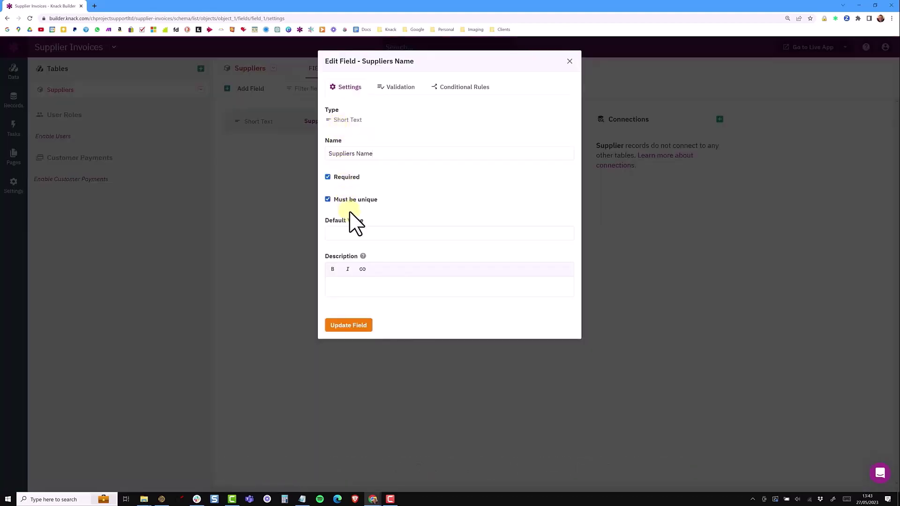
click(357, 325)
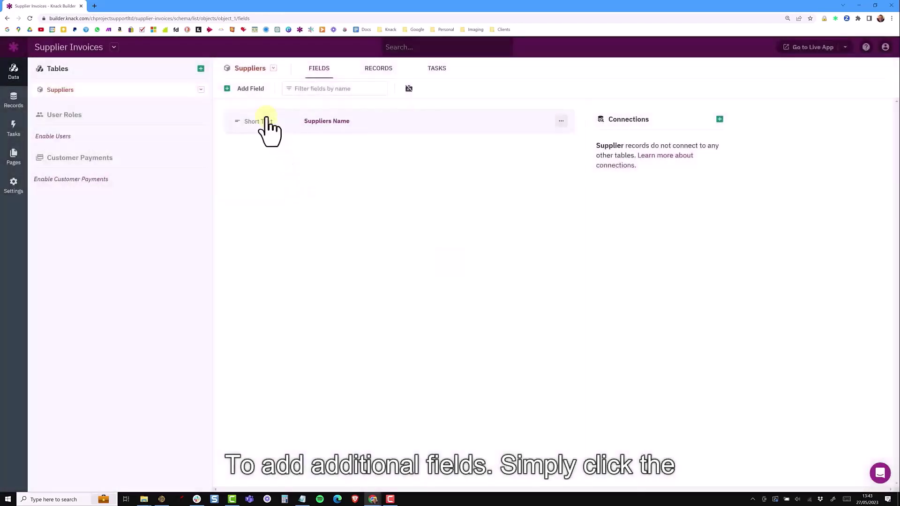
Add a required Address field to Suppliers with geocoding and auto-complete enabled.
click(249, 90)
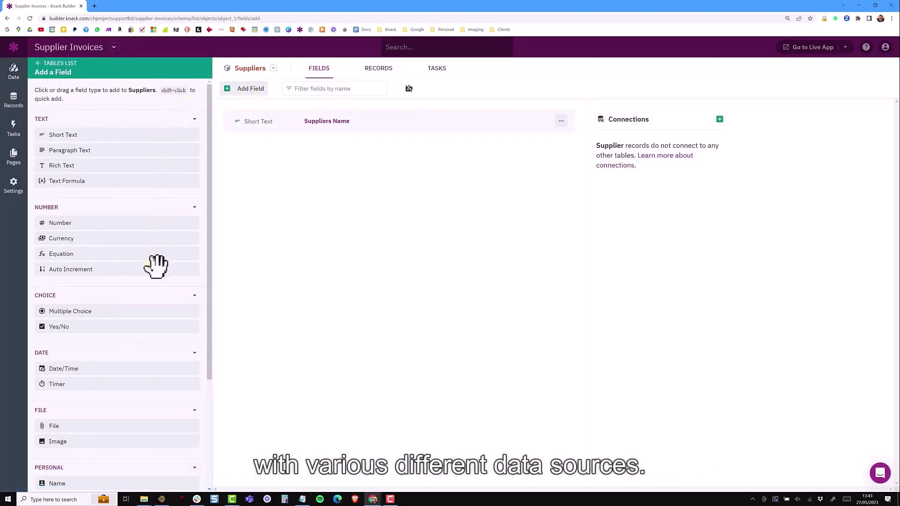
scroll(147, 292, down, 3)
scroll(147, 292, down, 1)
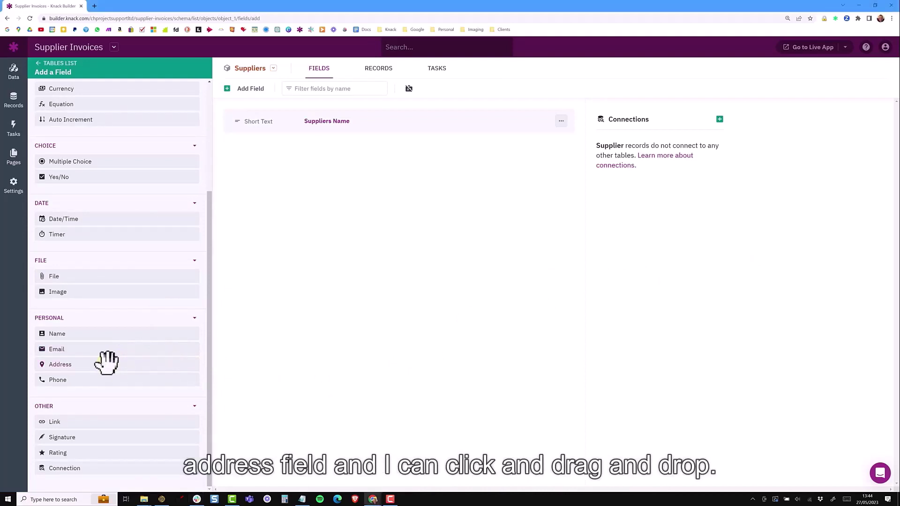
drag(107, 361, 323, 130)
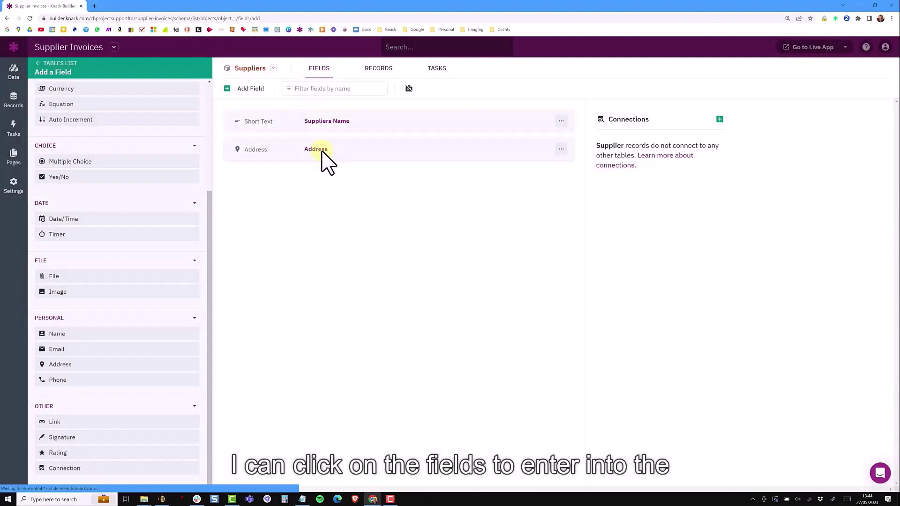
click(321, 151)
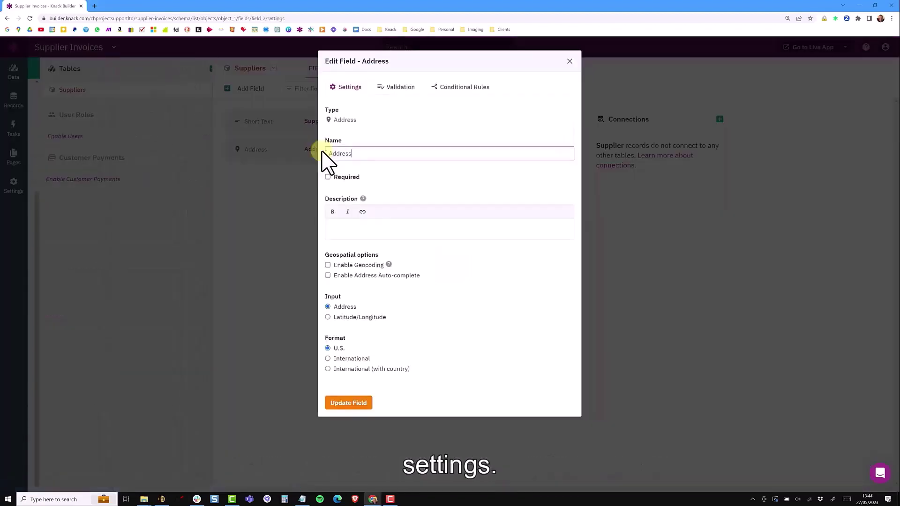
click(348, 177)
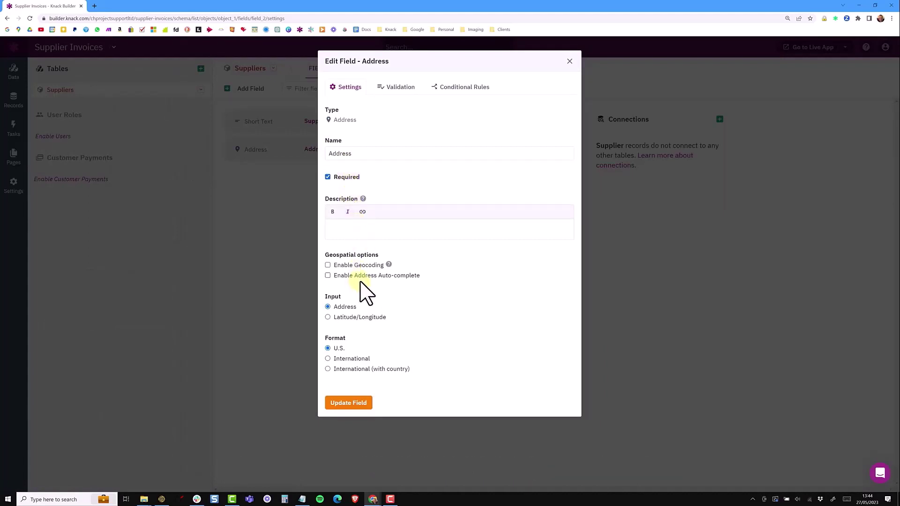
click(362, 265)
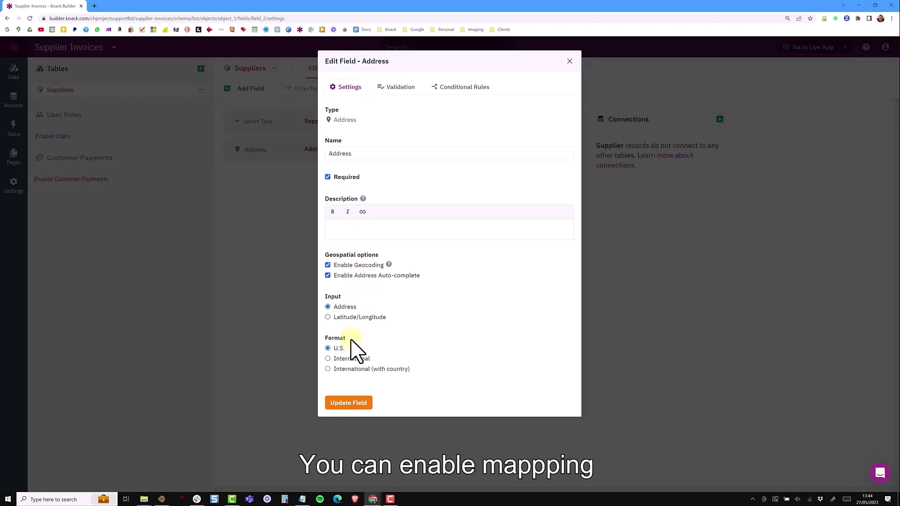
click(344, 406)
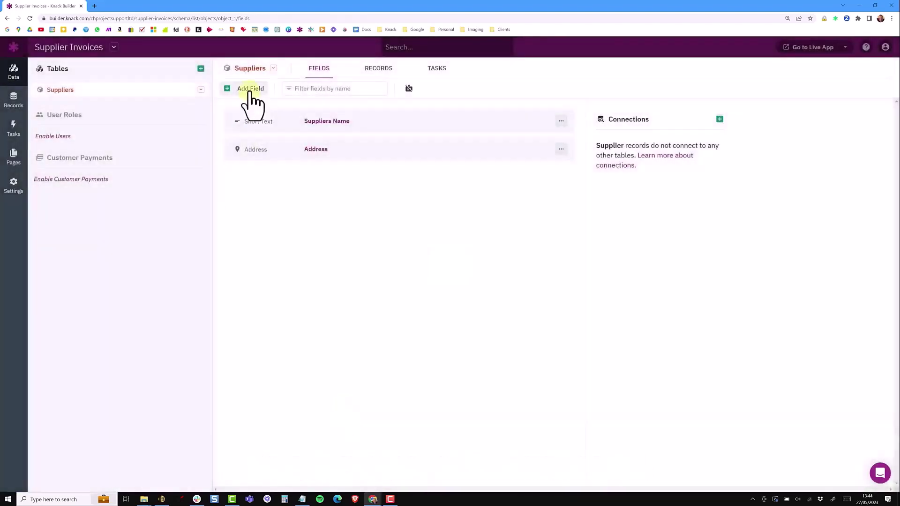
Add a Phone field to Suppliers that accepts numbers in any format.
click(249, 89)
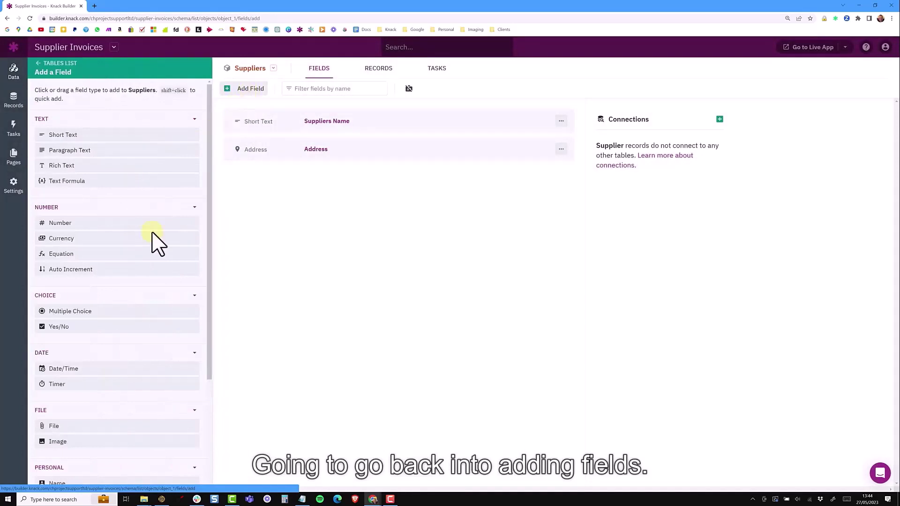
scroll(108, 380, down, 3)
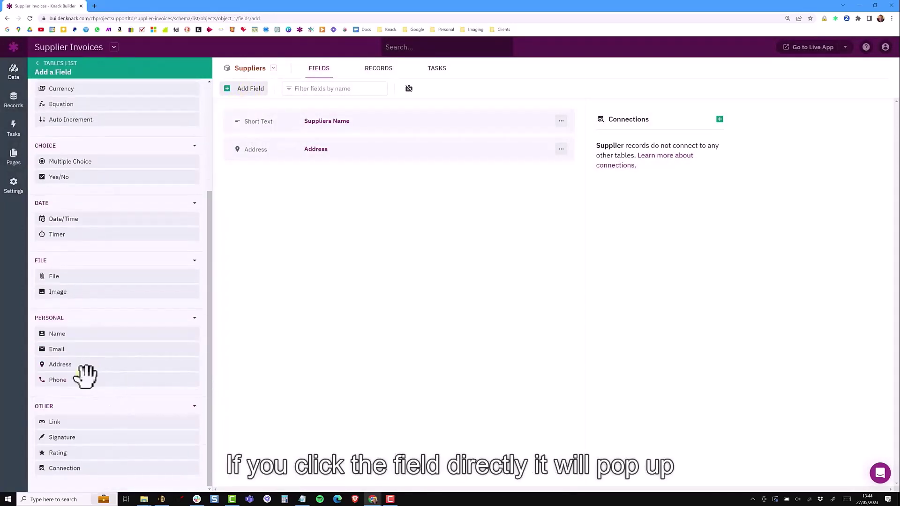
click(84, 377)
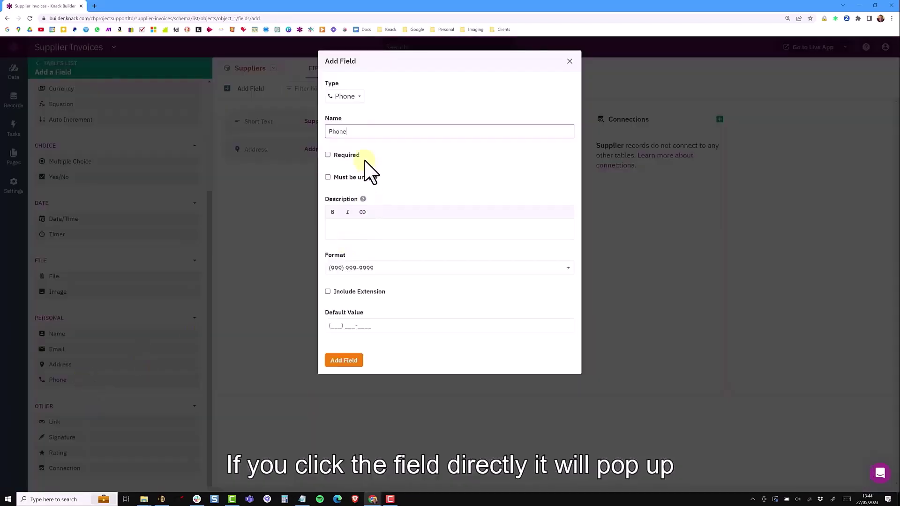
drag(354, 133, 333, 132)
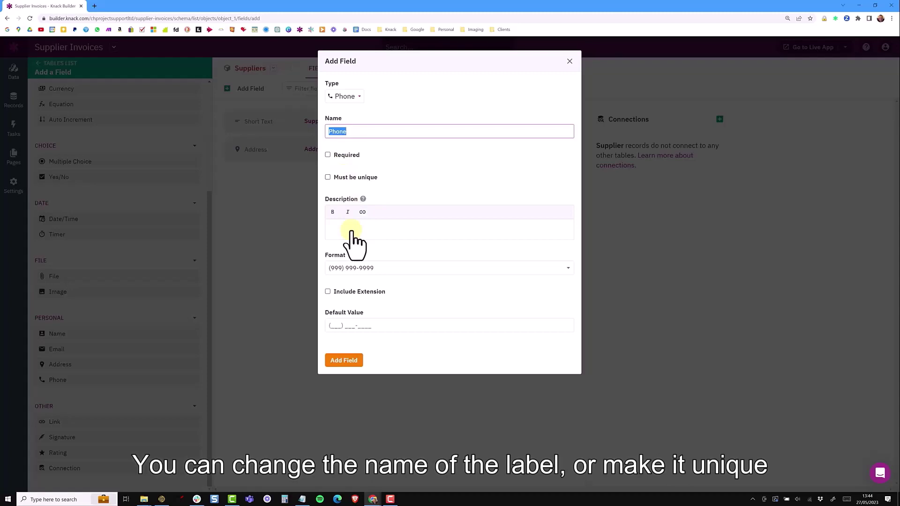
click(354, 269)
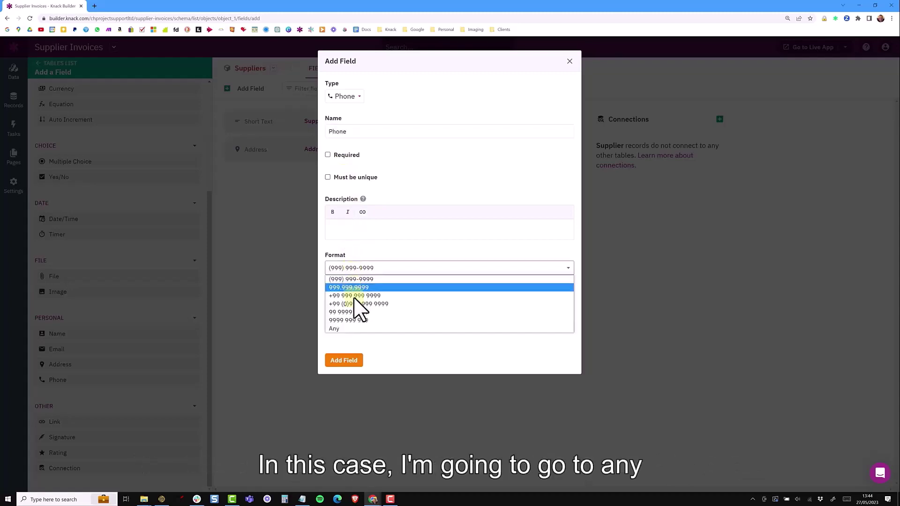
click(354, 329)
click(343, 360)
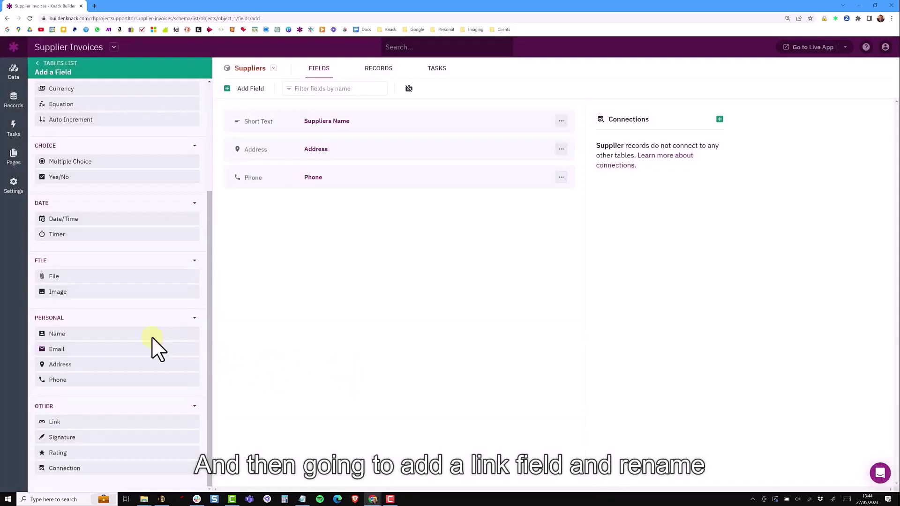
Add a Website link field that opens in a new window.
click(80, 423)
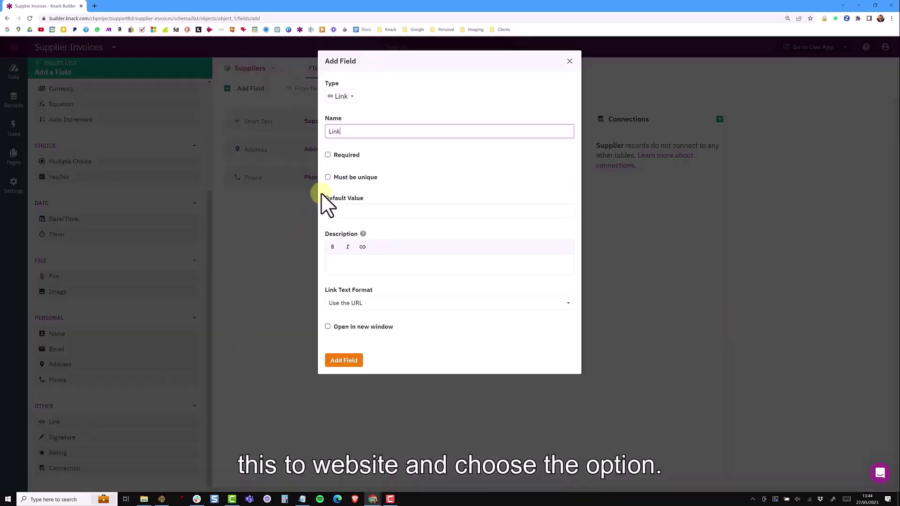
double_click(323, 132)
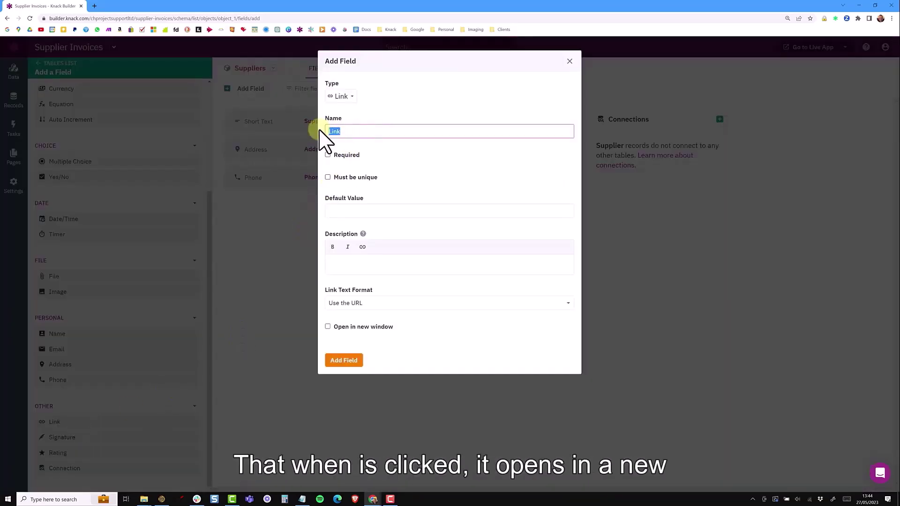
text(Website)
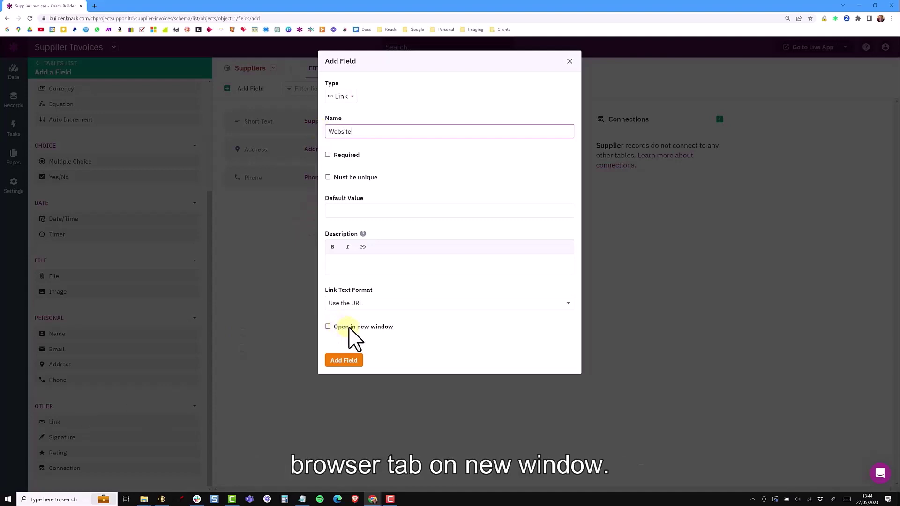
click(350, 328)
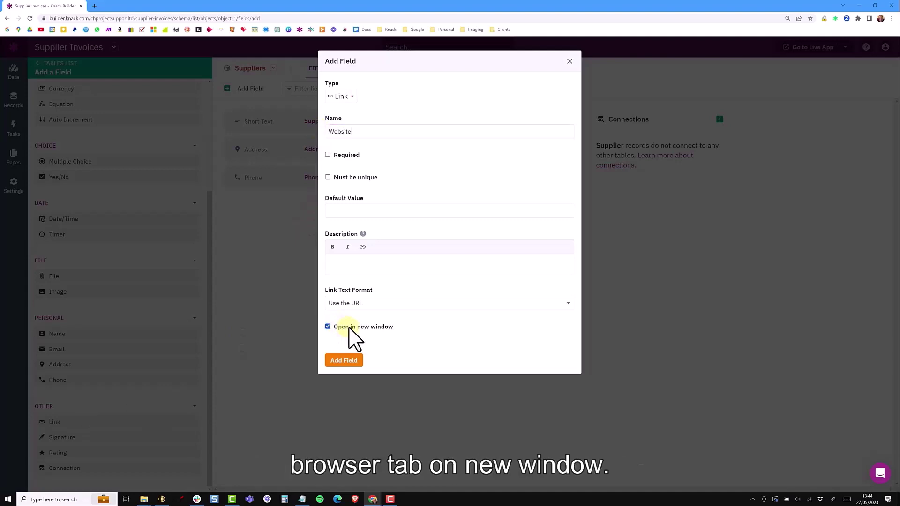
click(346, 361)
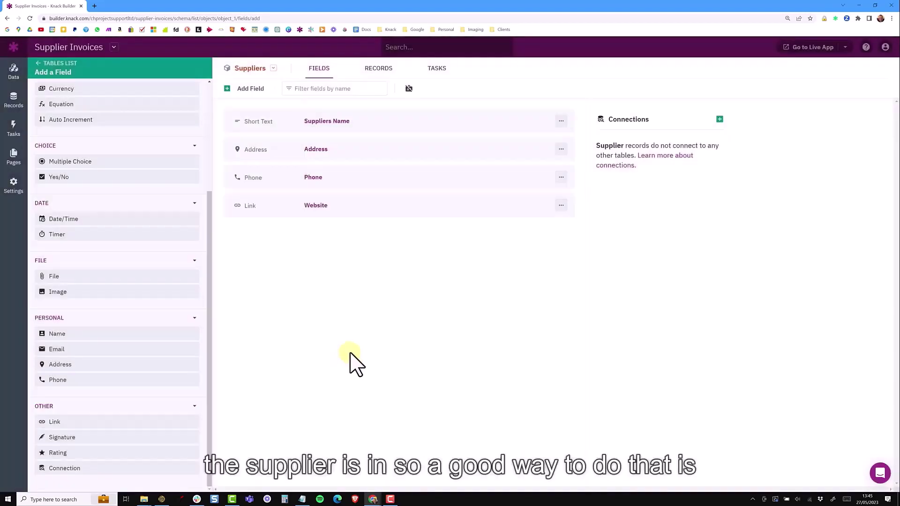
Add a required Industry choice field with pasted sectors like Construction, Education, Government, Technology.
click(93, 162)
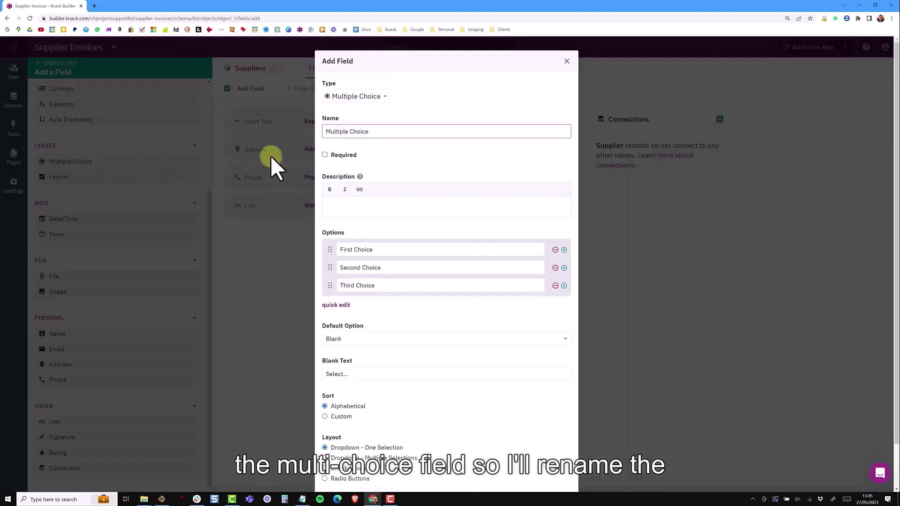
drag(374, 132, 324, 131)
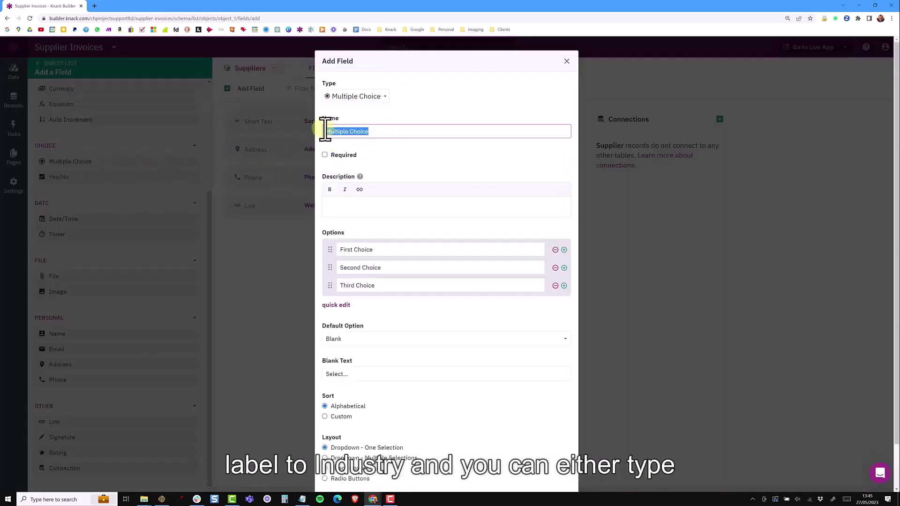
text(Industry)
drag(377, 250, 341, 249)
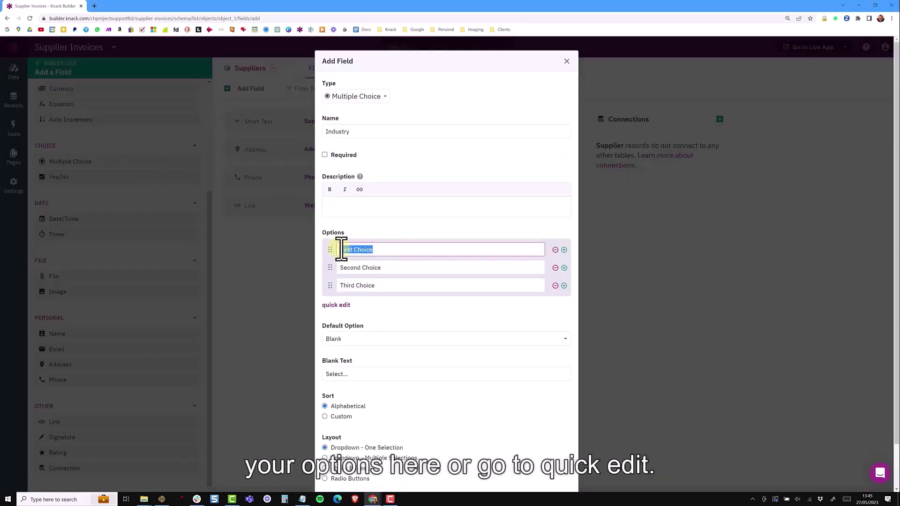
click(346, 305)
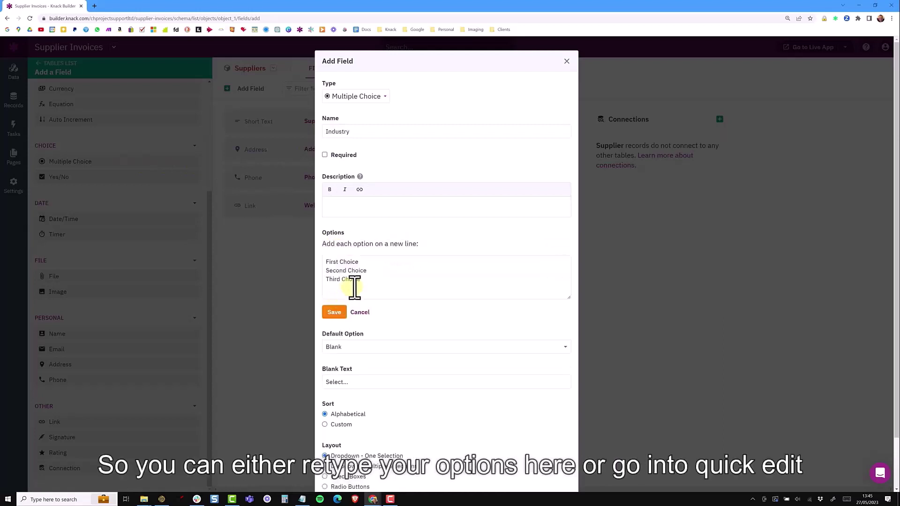
drag(369, 281, 324, 256)
key(ctrl+v)
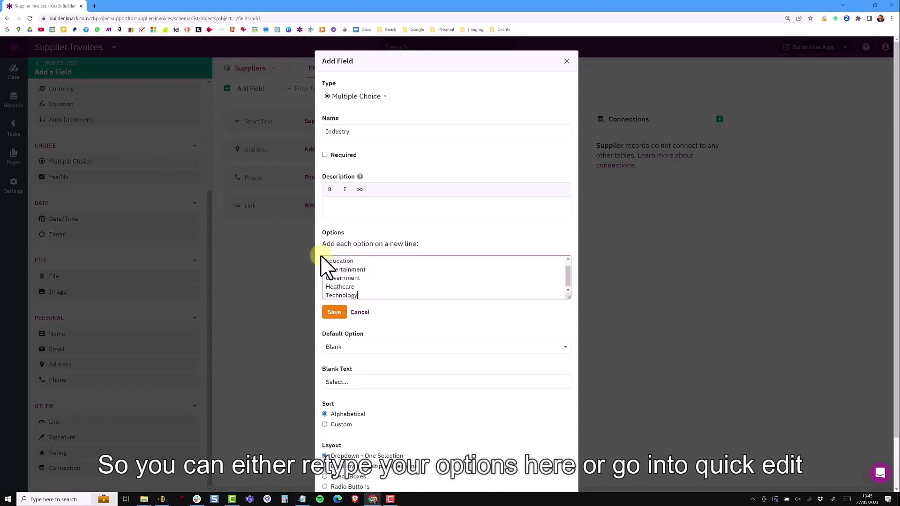
click(335, 313)
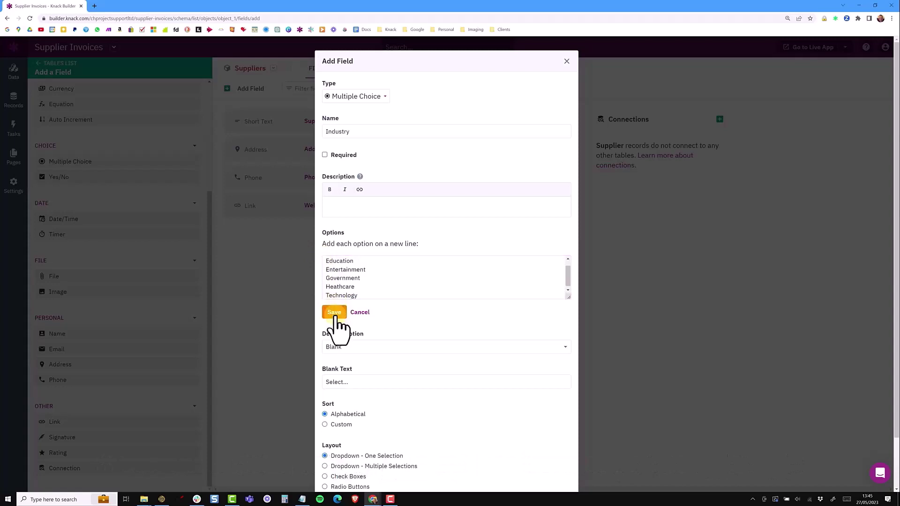
scroll(410, 366, down, 2)
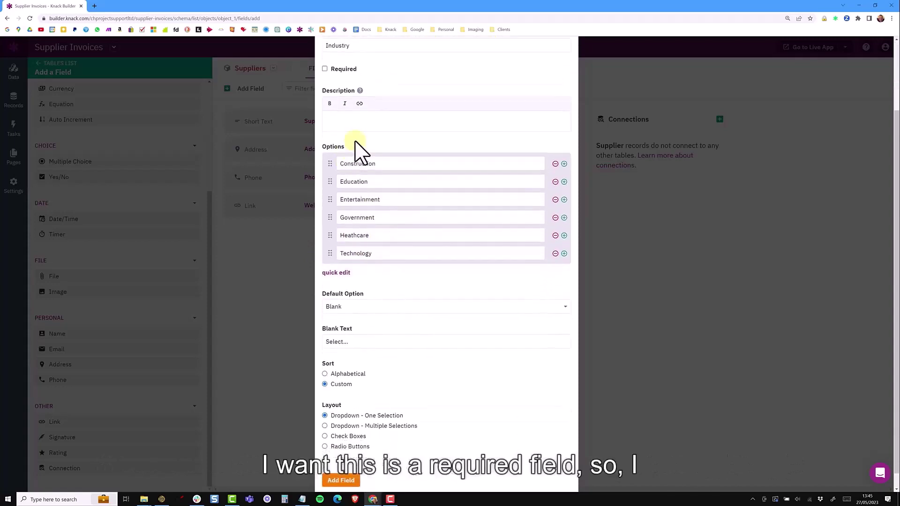
click(325, 62)
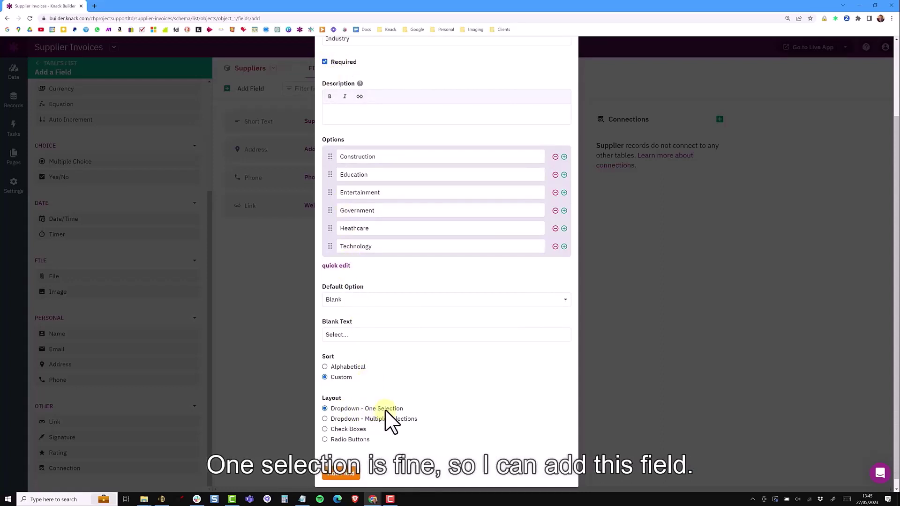
click(347, 473)
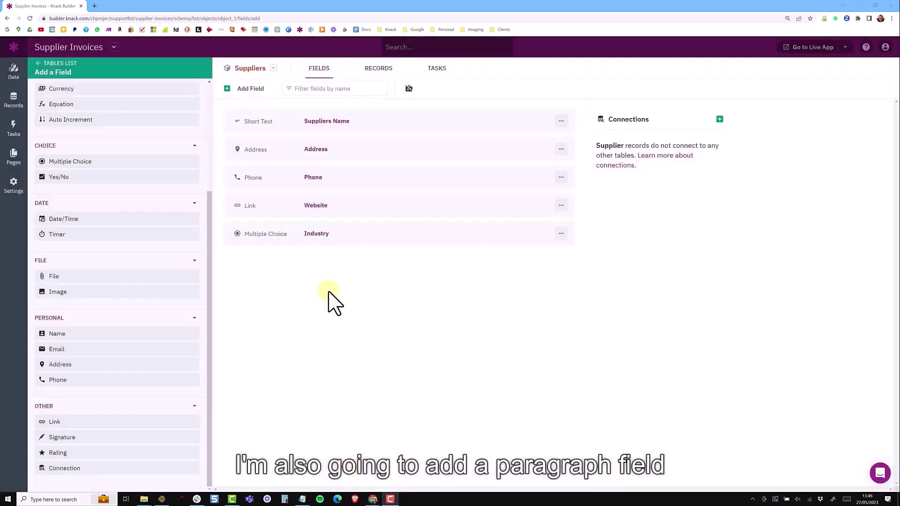
Add a Description paragraph text field to Suppliers.
scroll(96, 141, up, 3)
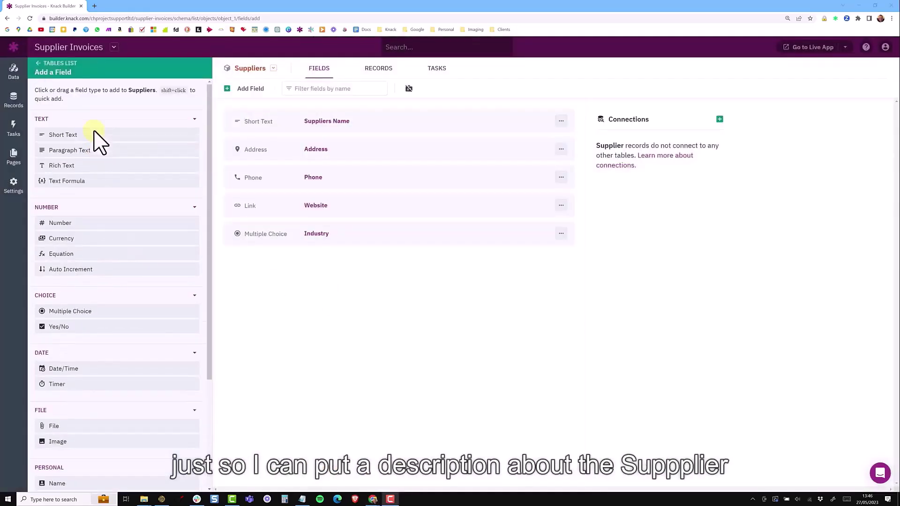
click(81, 150)
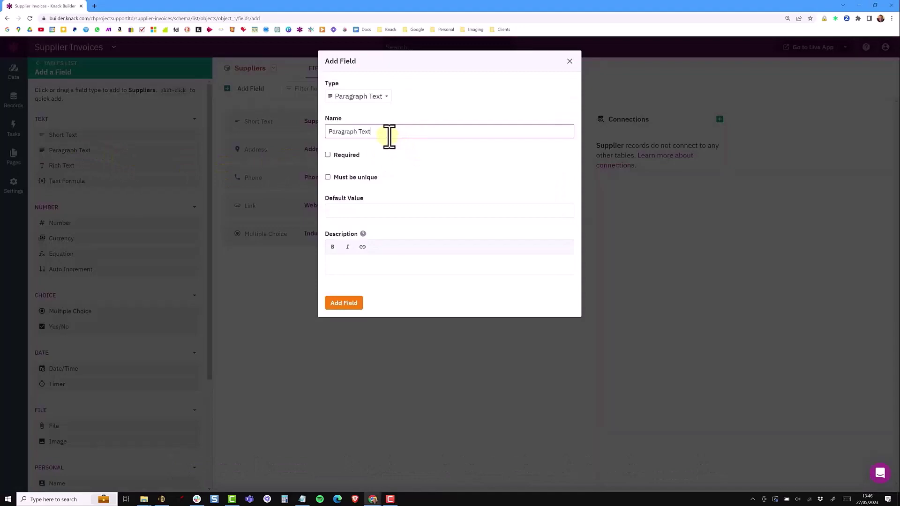
drag(373, 131, 328, 131)
text(Description)
click(345, 300)
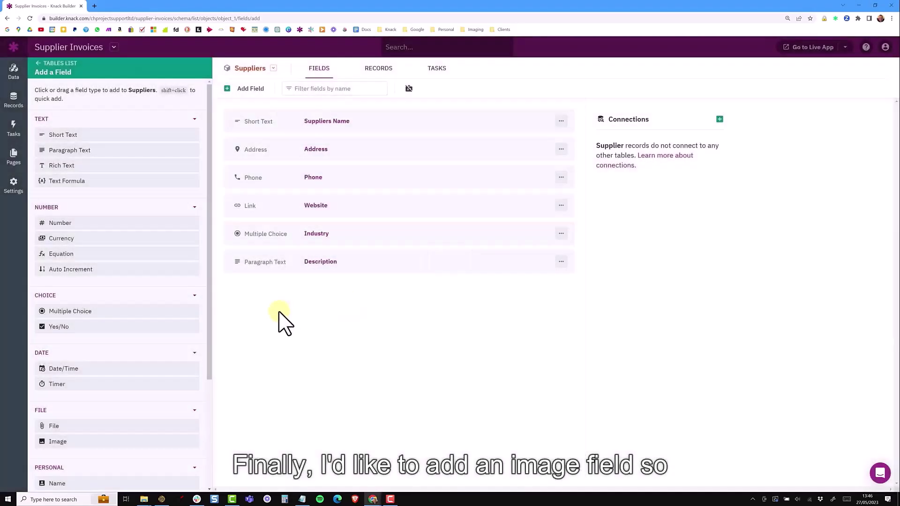
Add a Logo image field and return to the tables list.
scroll(126, 358, down, 3)
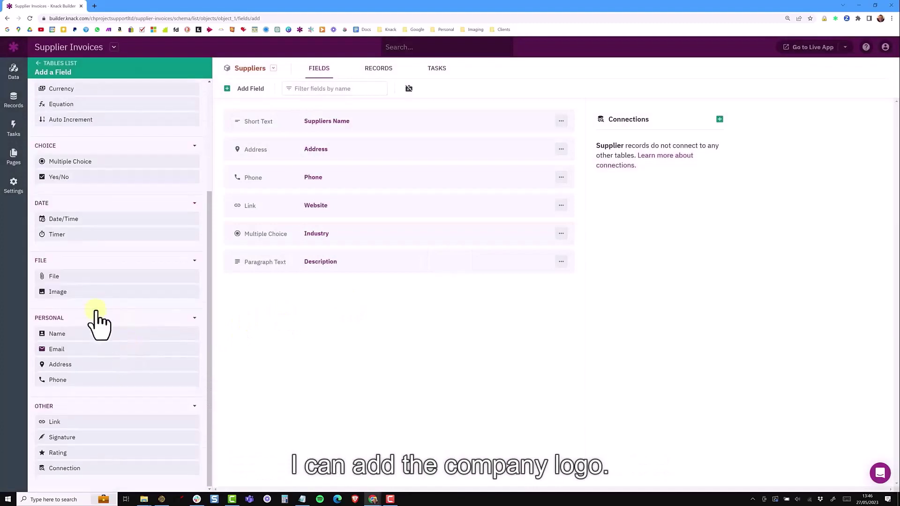
click(89, 291)
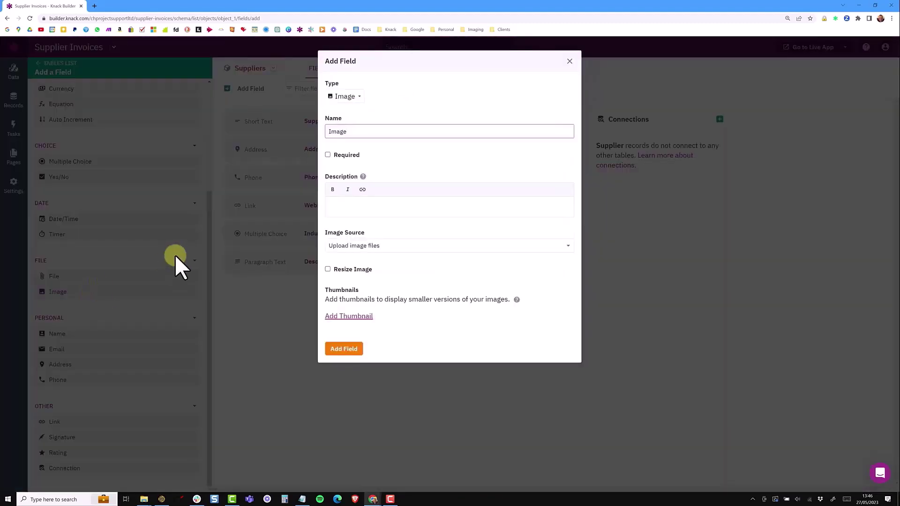
click(339, 350)
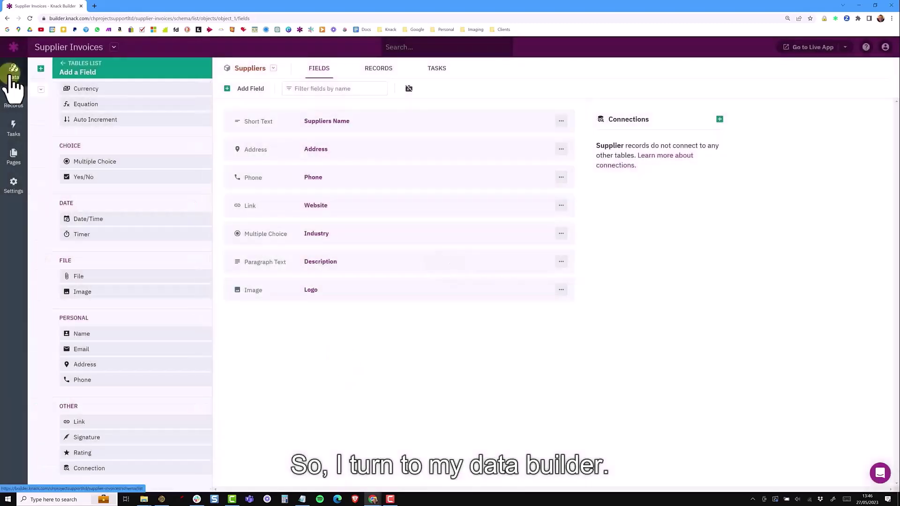
click(12, 73)
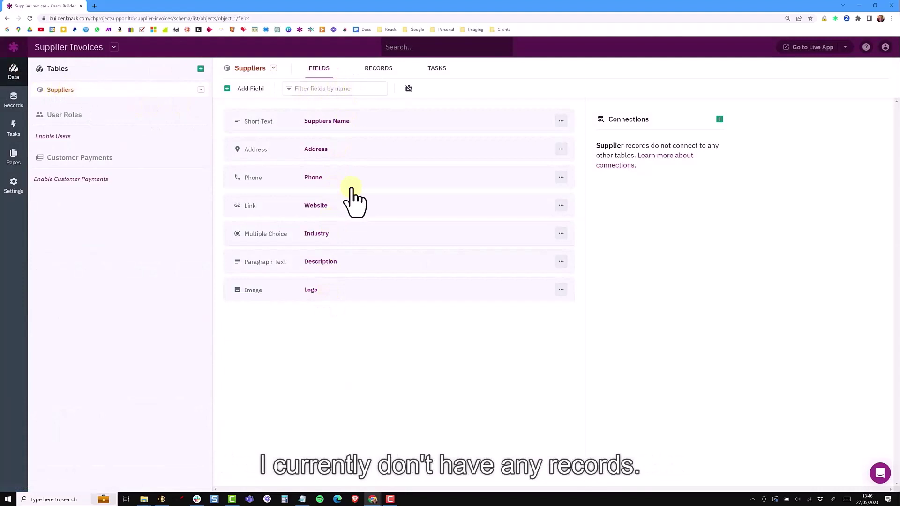
Open the Suppliers records, skip CSV import, and begin adding a supplier record.
click(378, 71)
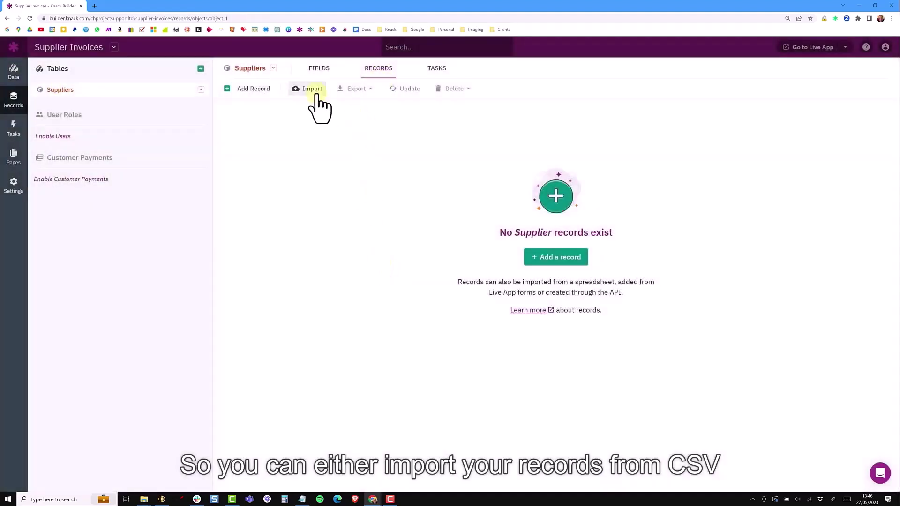
click(312, 90)
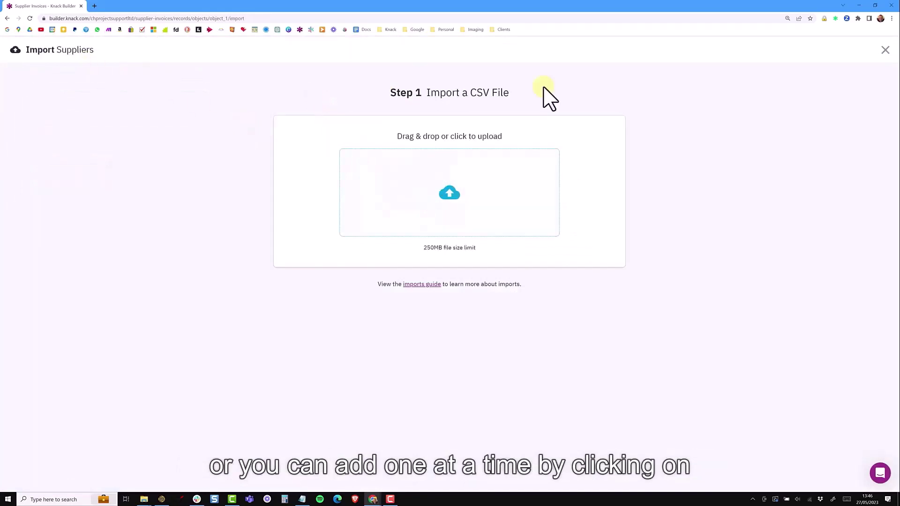
click(884, 50)
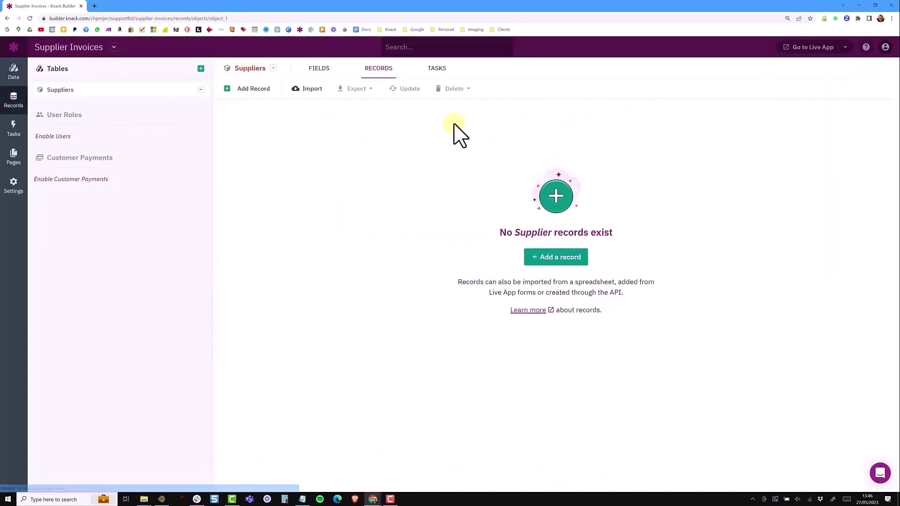
click(555, 259)
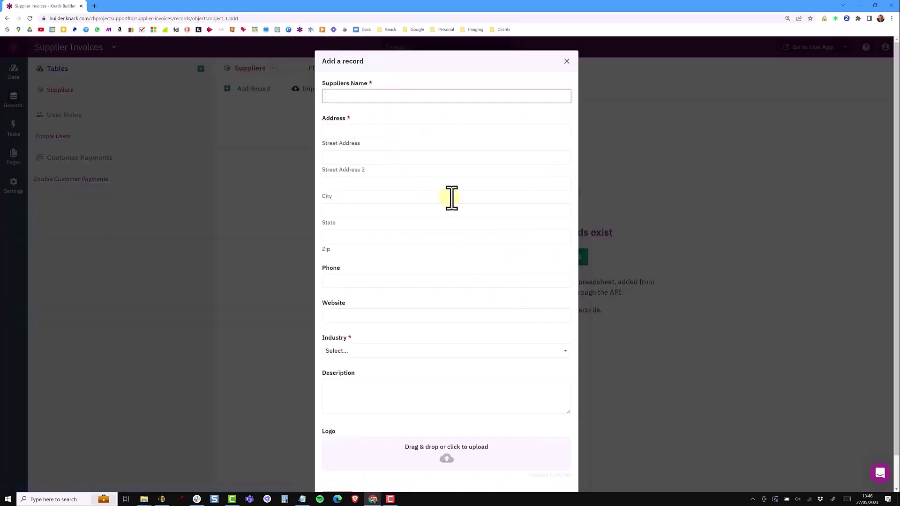
click(354, 100)
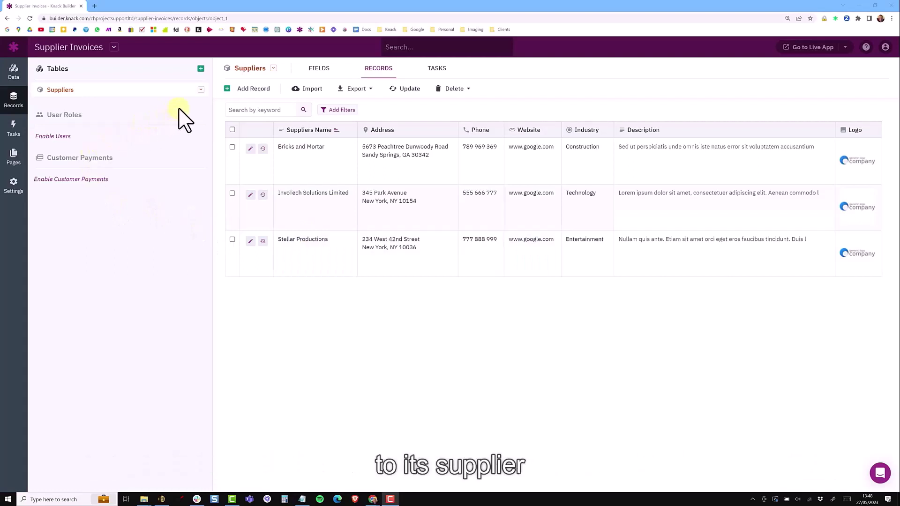
Create a new Invoices table from scratch.
click(201, 69)
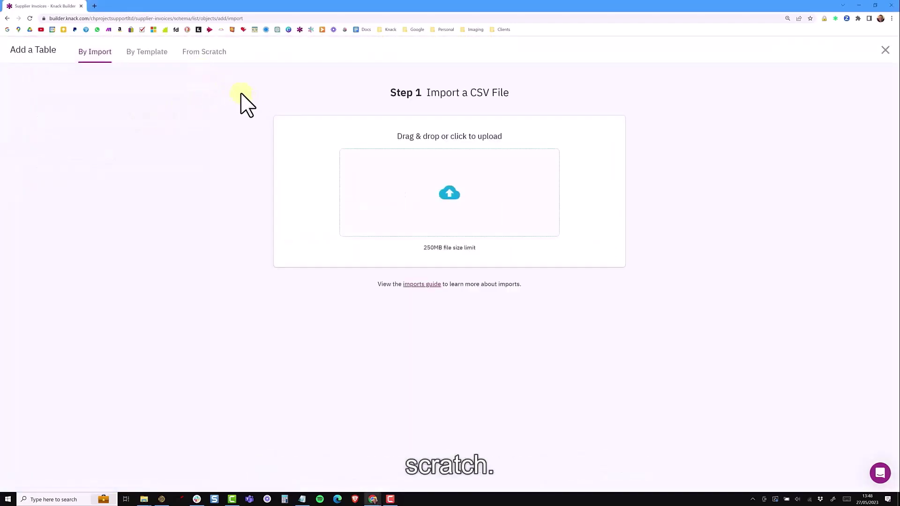
click(213, 58)
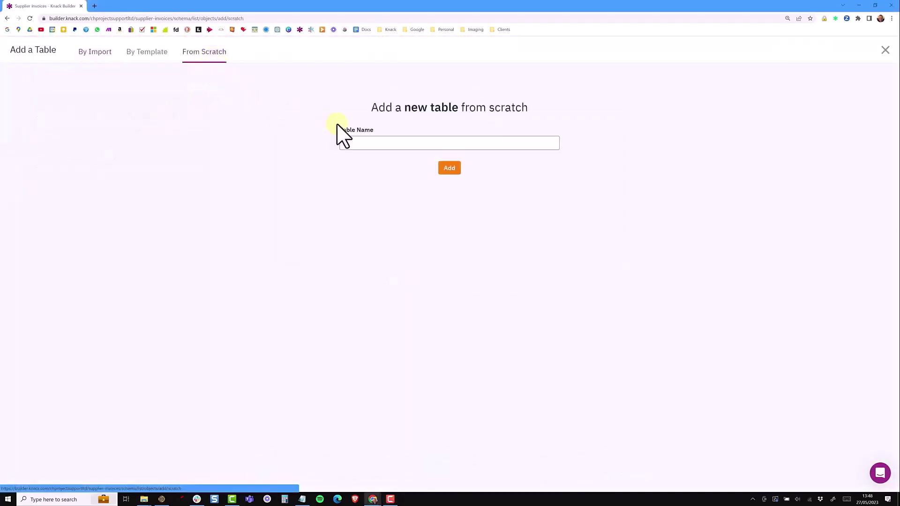
text(Invoices)
click(455, 170)
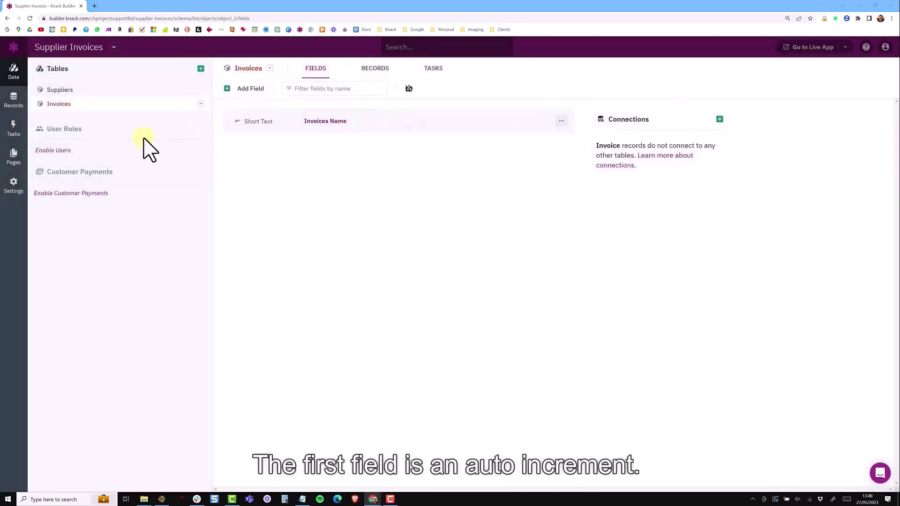
Add an auto-increment Order ID field to Invoices.
click(237, 89)
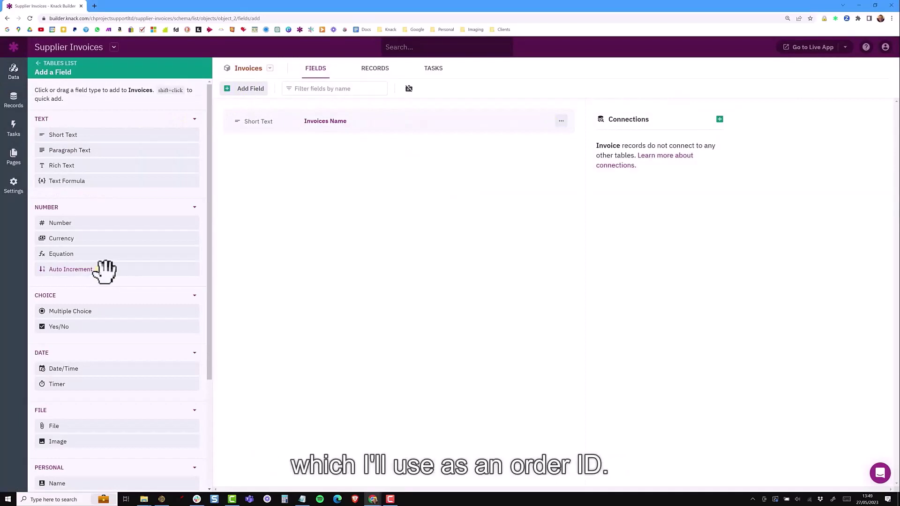
click(103, 269)
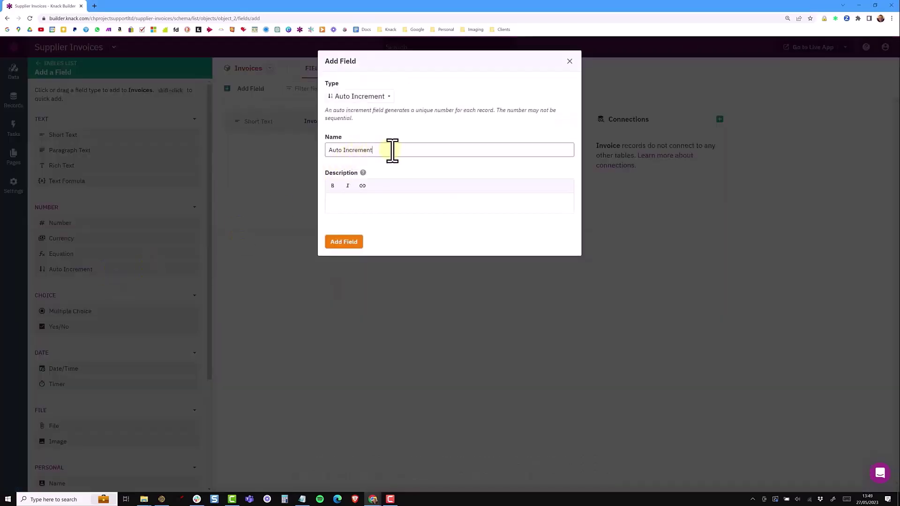
triple_click(345, 150)
text(Order ID)
click(345, 241)
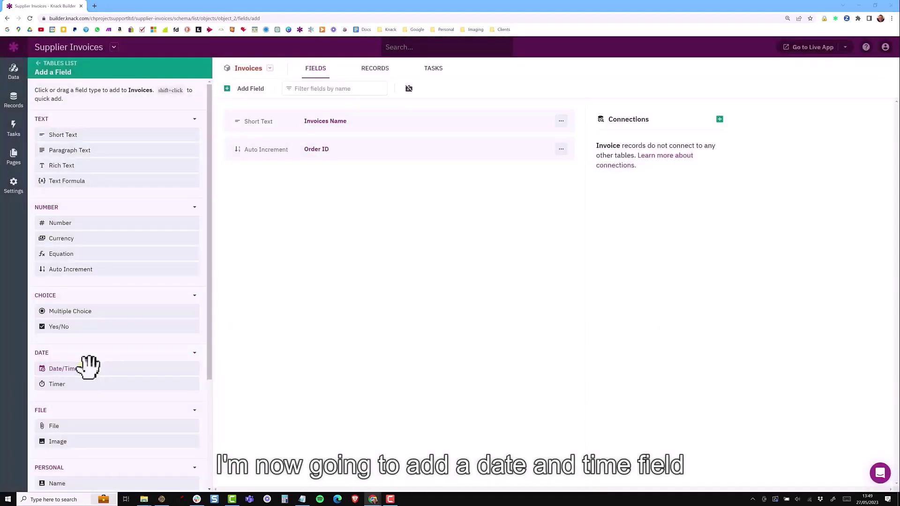
Add a Date Due date field with no default date.
click(89, 367)
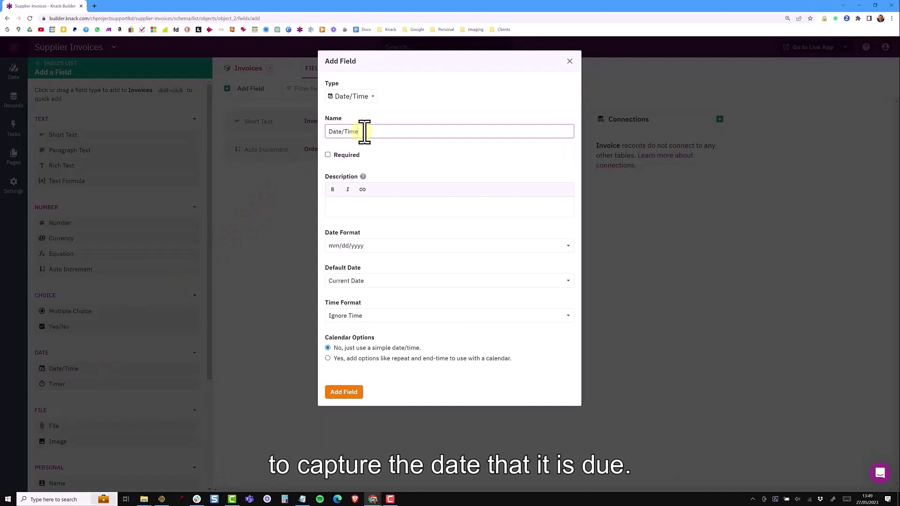
drag(342, 132, 376, 132)
text(Du)
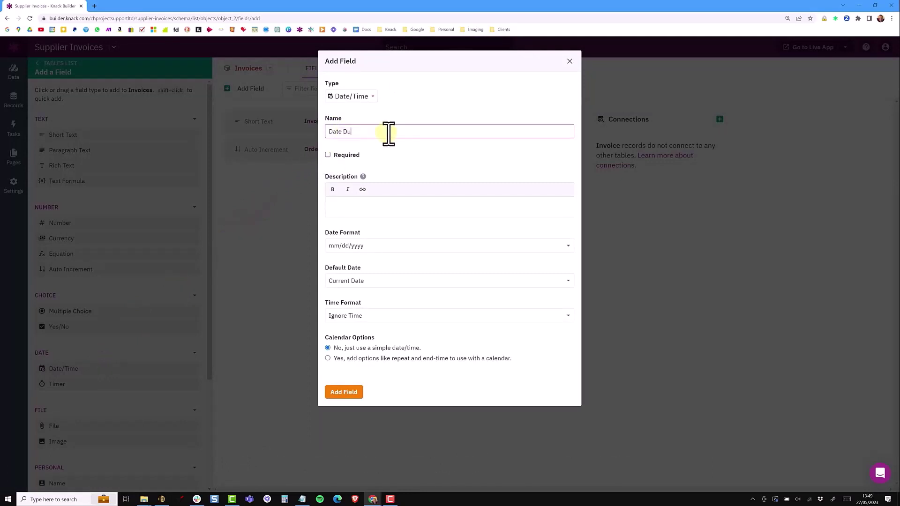
click(362, 281)
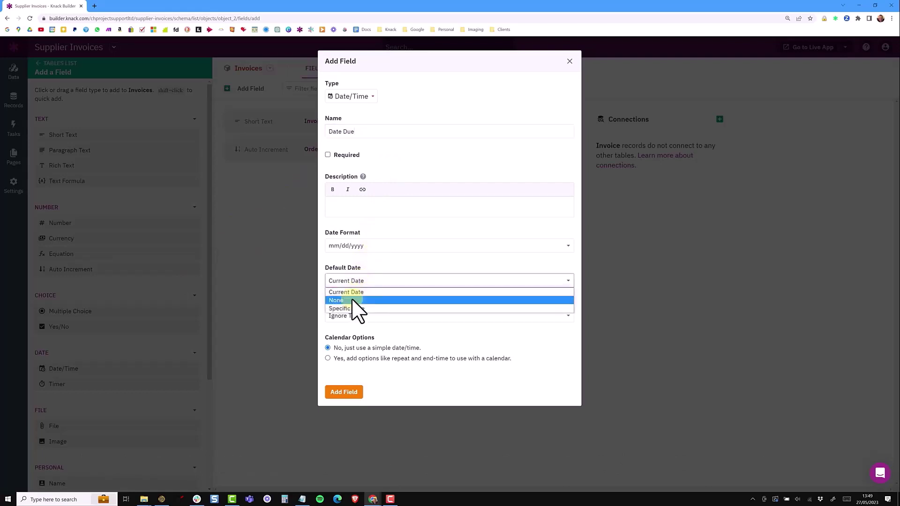
click(355, 300)
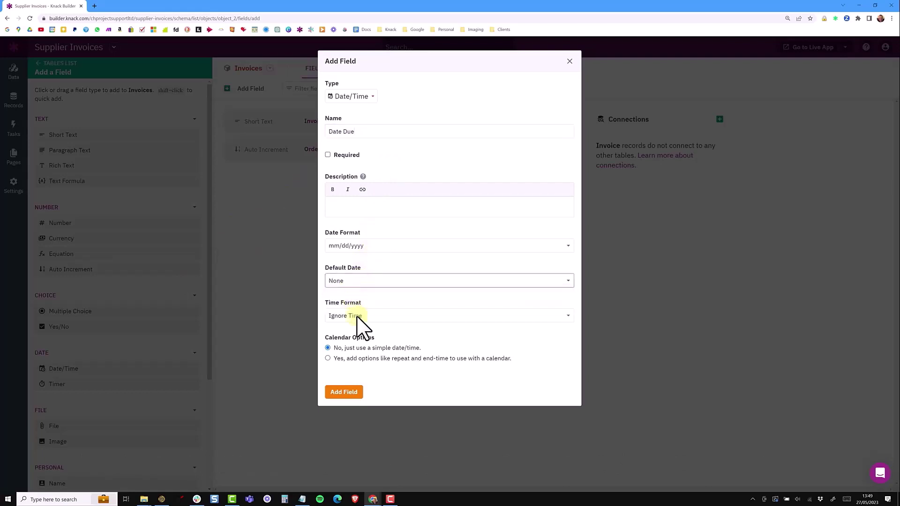
click(348, 391)
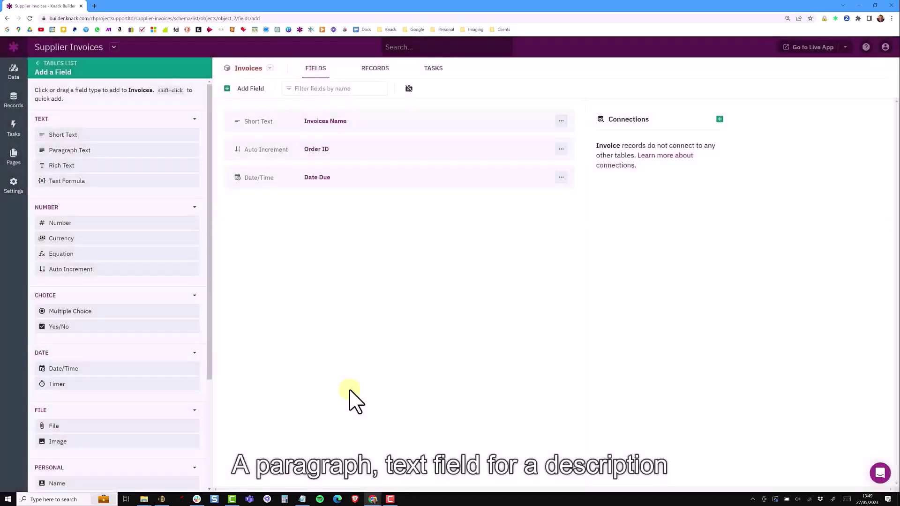
Add a required Description paragraph text field to Invoices.
click(93, 151)
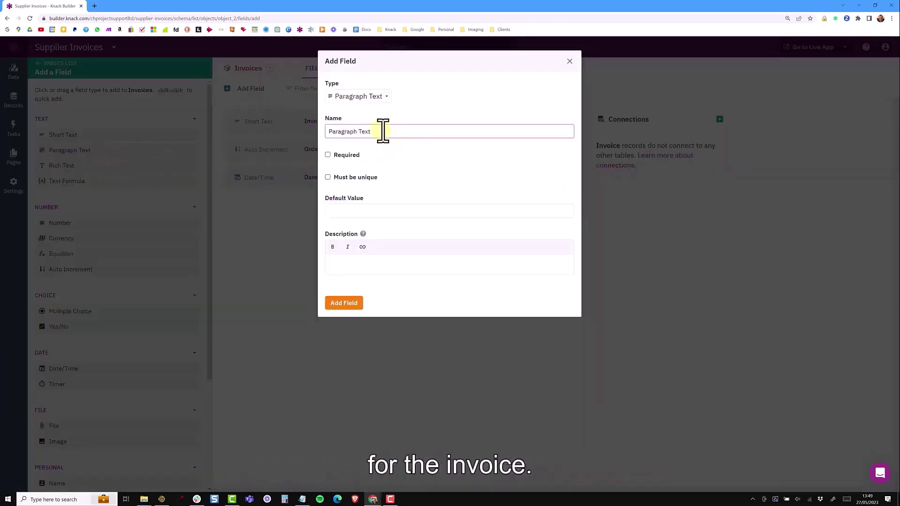
drag(383, 132, 332, 131)
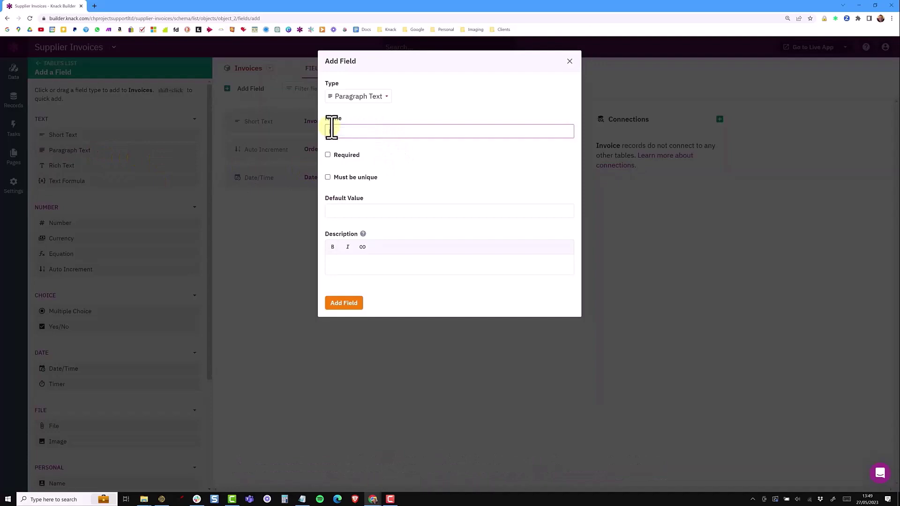
text(Description)
click(328, 155)
click(362, 302)
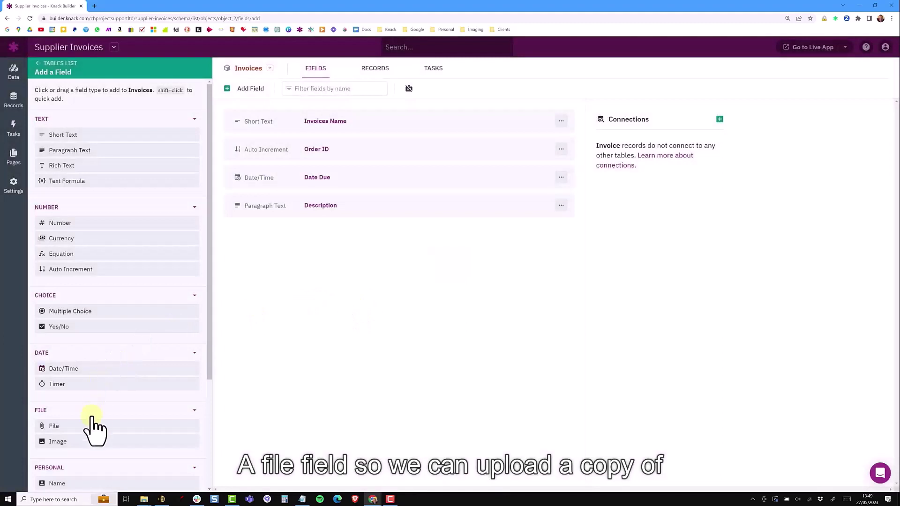
Add a required Invoice file field to Invoices.
click(92, 424)
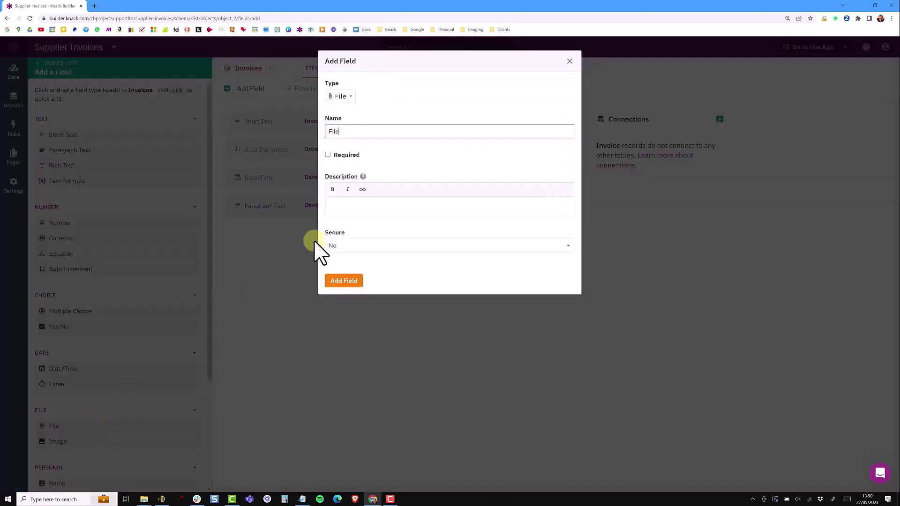
click(349, 154)
double_click(327, 132)
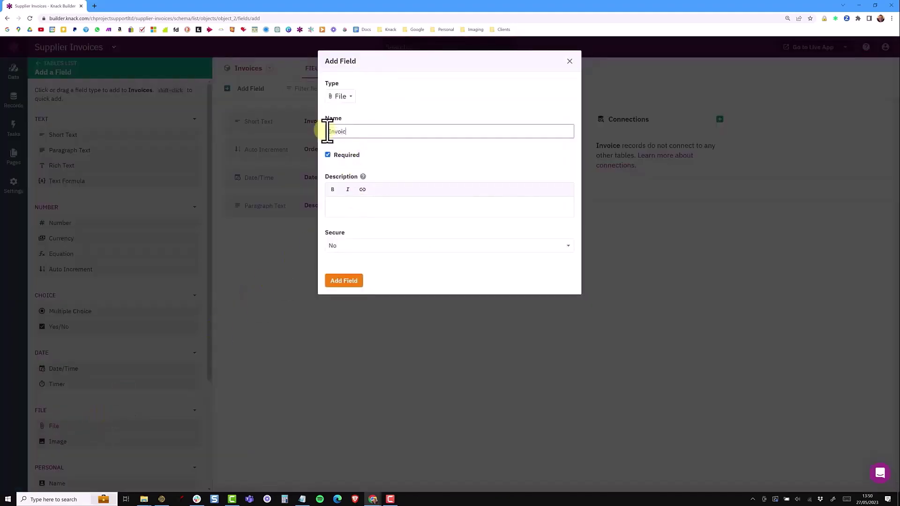
text(e)
click(343, 281)
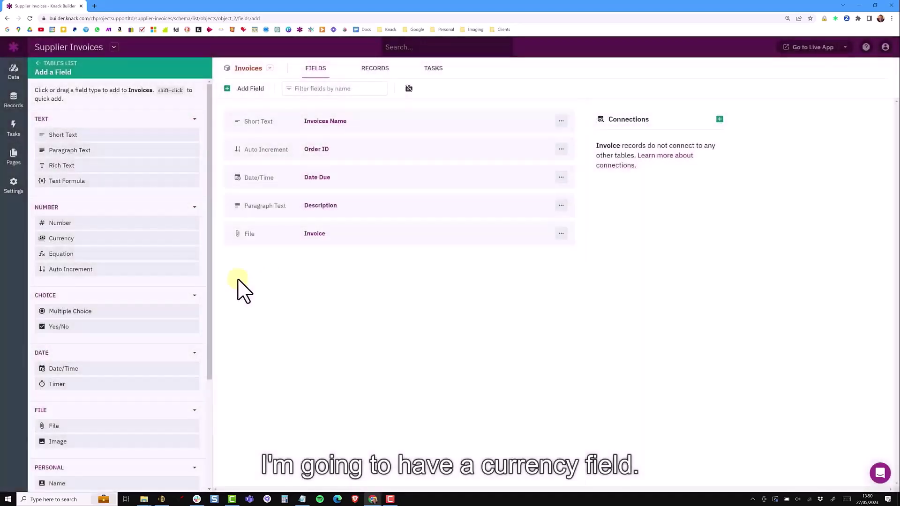
Add a required Value currency field.
click(70, 238)
drag(368, 132, 328, 130)
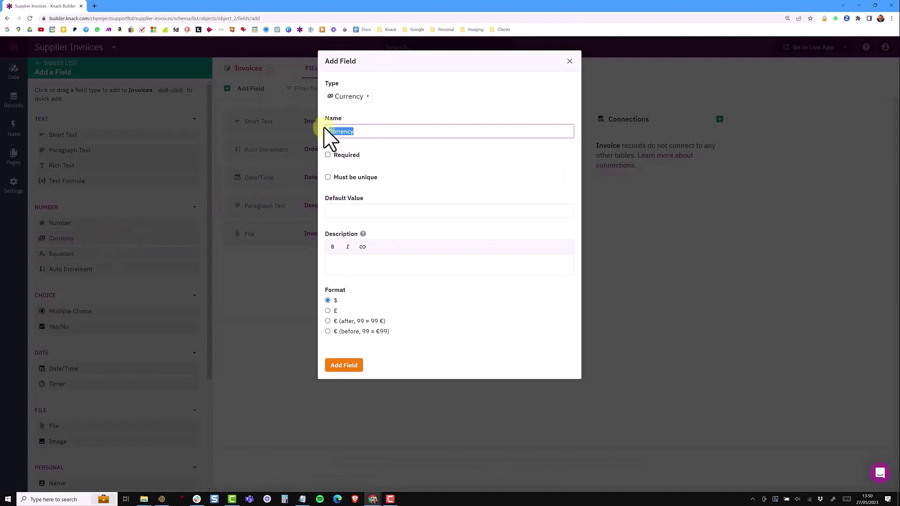
text(ue)
click(328, 155)
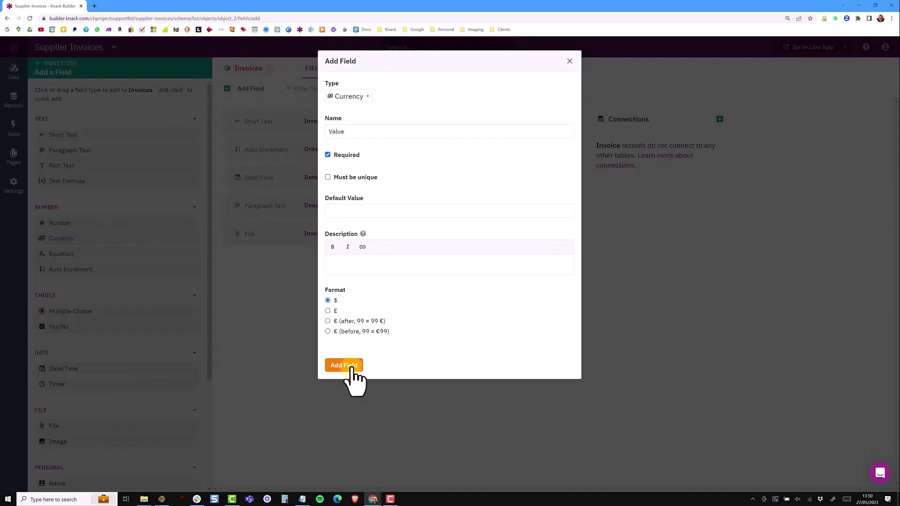
click(354, 368)
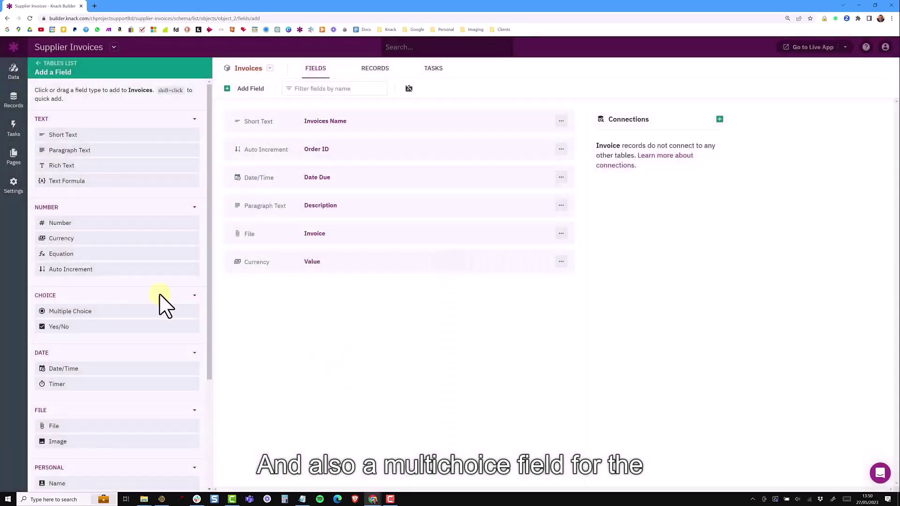
Add a Status choice field with Outstanding and Paid shown as radio buttons.
click(98, 309)
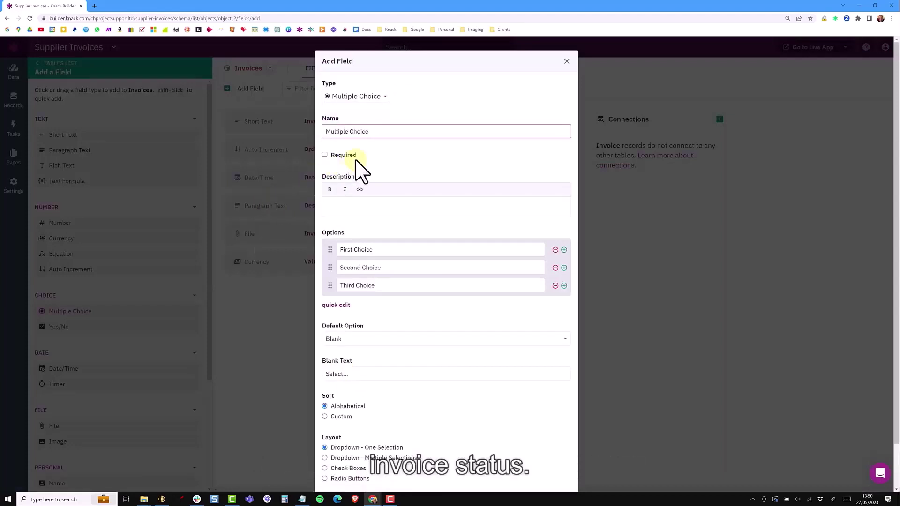
drag(383, 132, 322, 131)
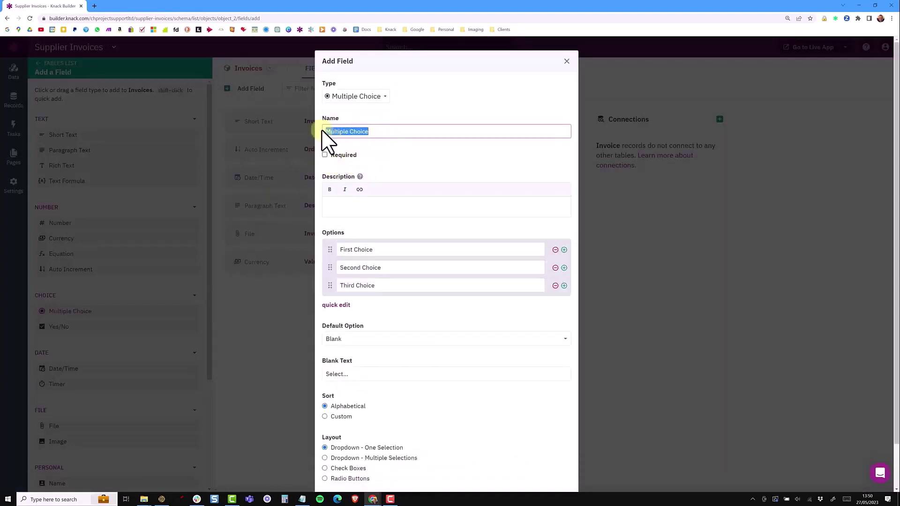
text(Status)
click(340, 306)
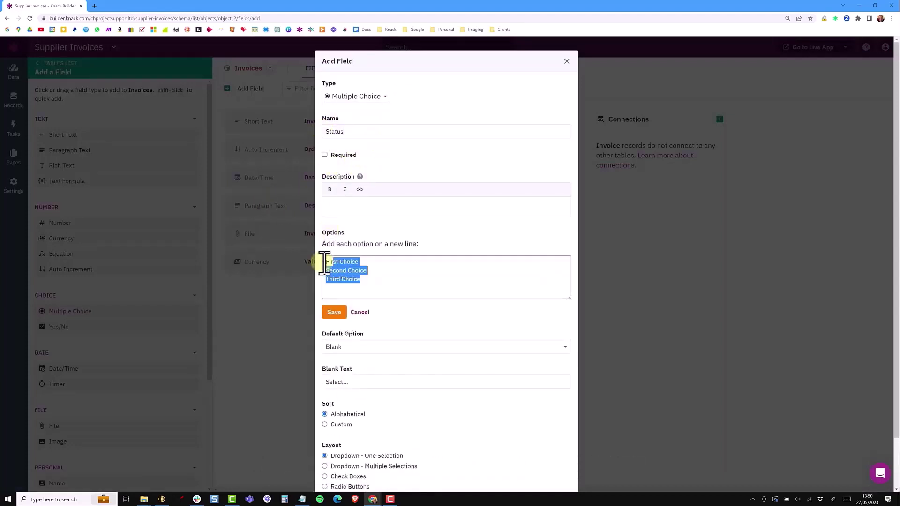
text(Outstanding)
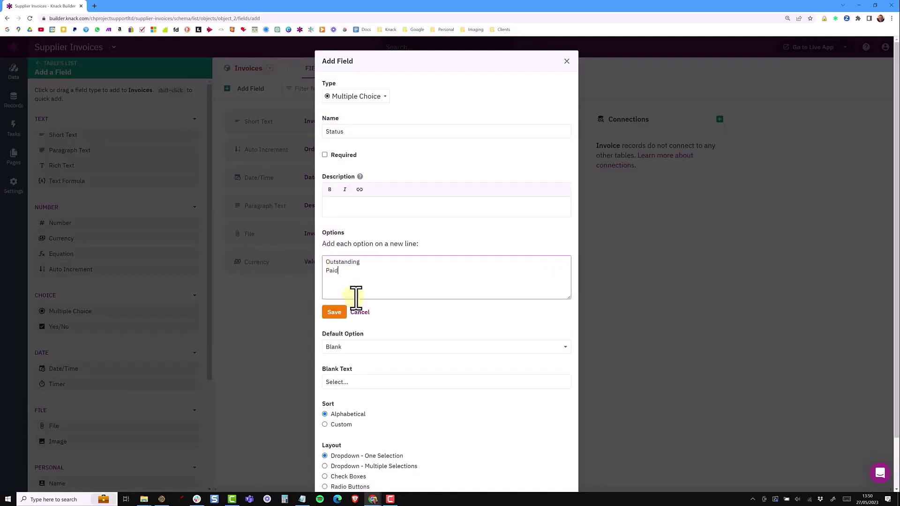
click(335, 312)
scroll(389, 344, down, 1)
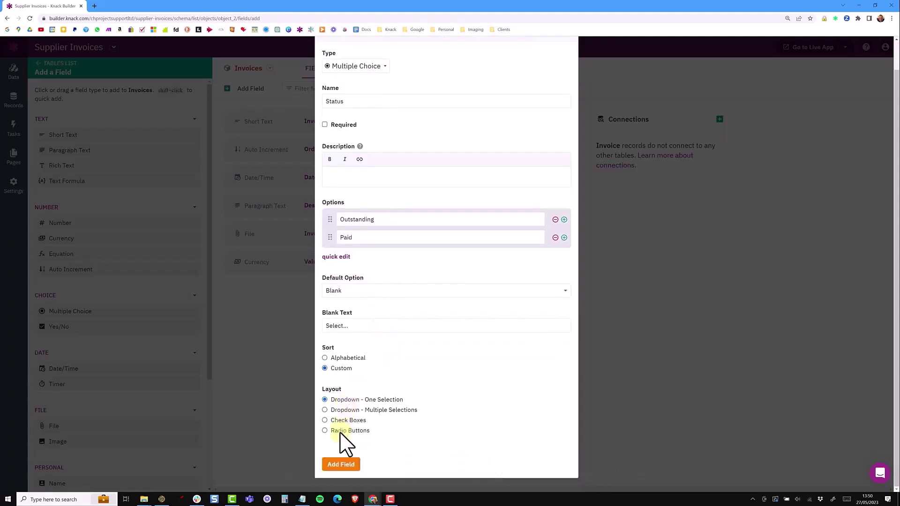
click(340, 431)
click(342, 459)
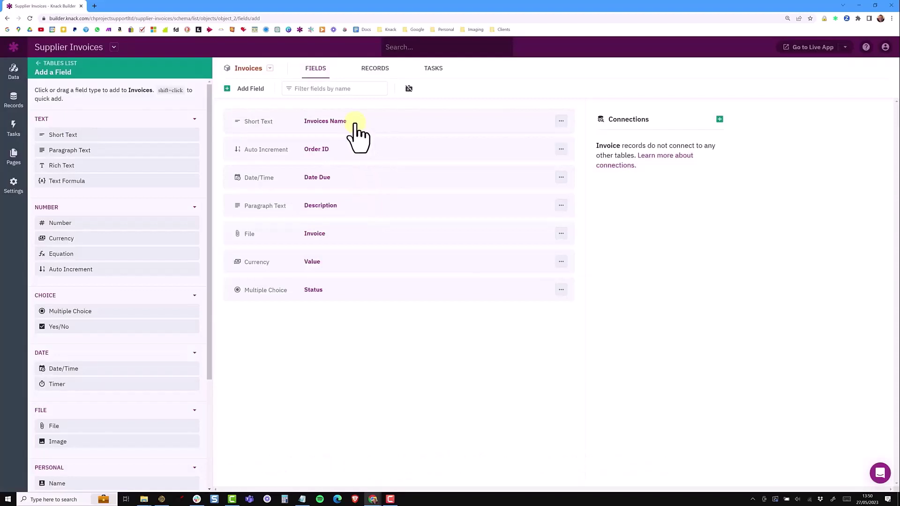
Delete the Invoices Name field, leaving six fields from Order ID through Status.
click(560, 122)
click(541, 196)
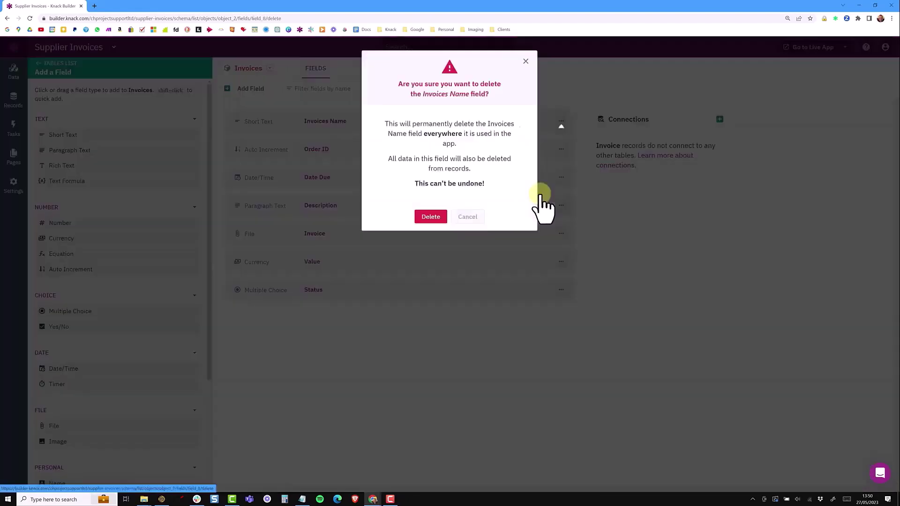
click(439, 217)
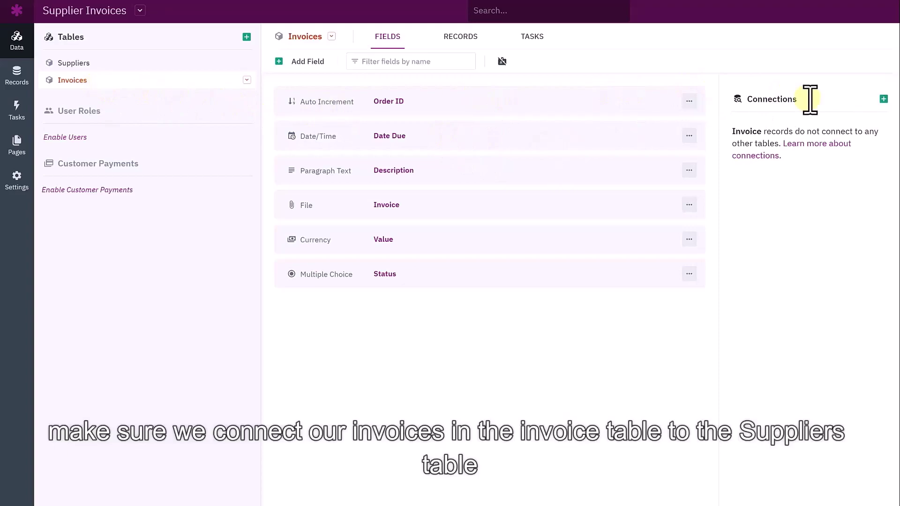
Add a one-to-many Suppliers connection to Invoices and place the Supplier field under Order ID.
click(883, 99)
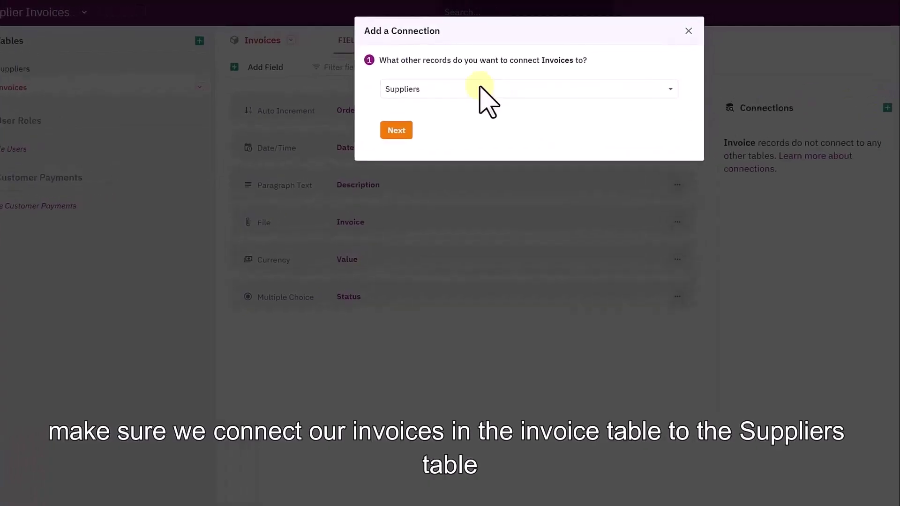
click(442, 83)
click(299, 133)
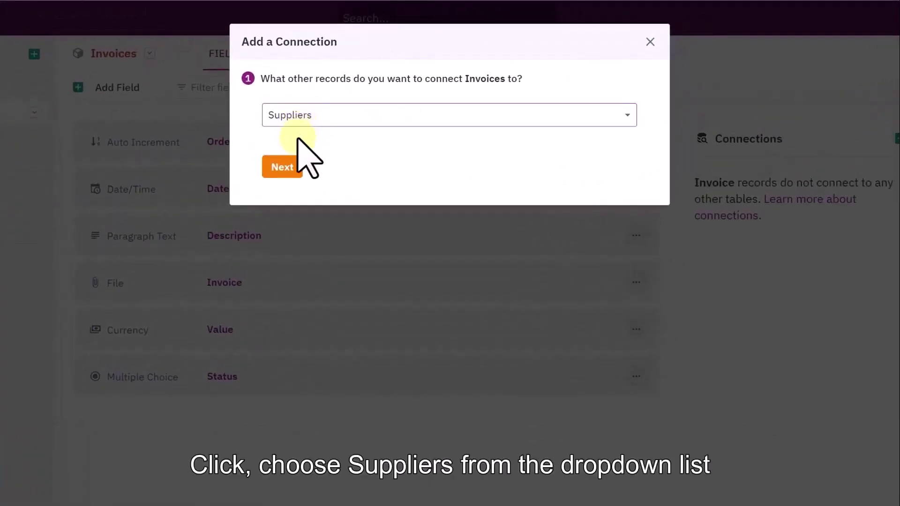
click(284, 167)
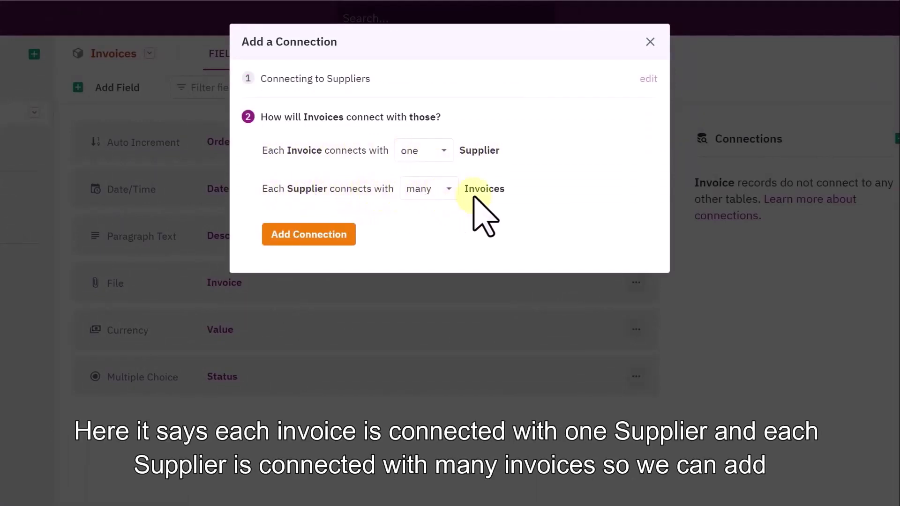
click(286, 233)
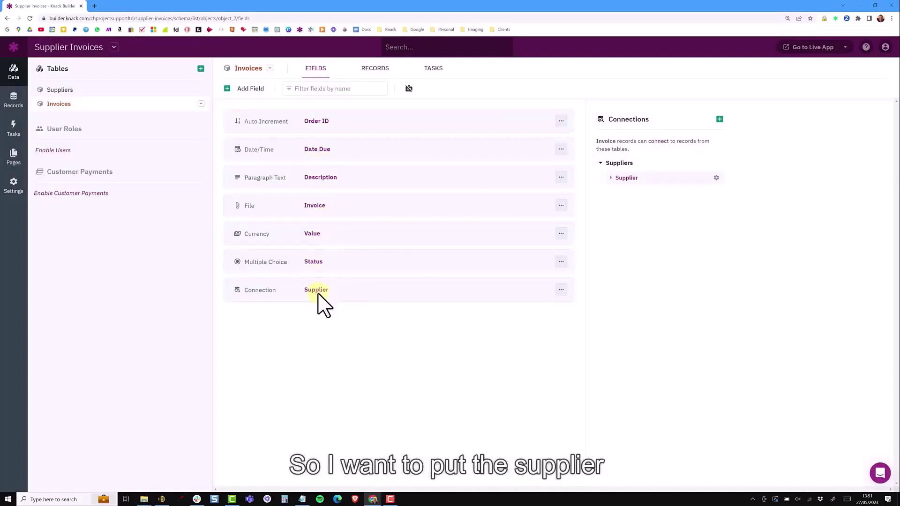
drag(319, 295, 324, 149)
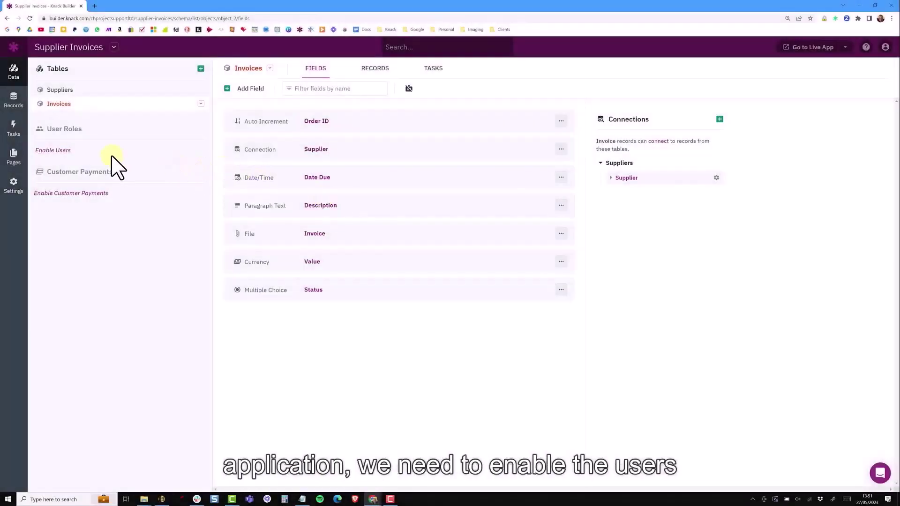
Enable users with 'Admin' and 'Client' roles, then view the Accounts table's fields.
click(65, 151)
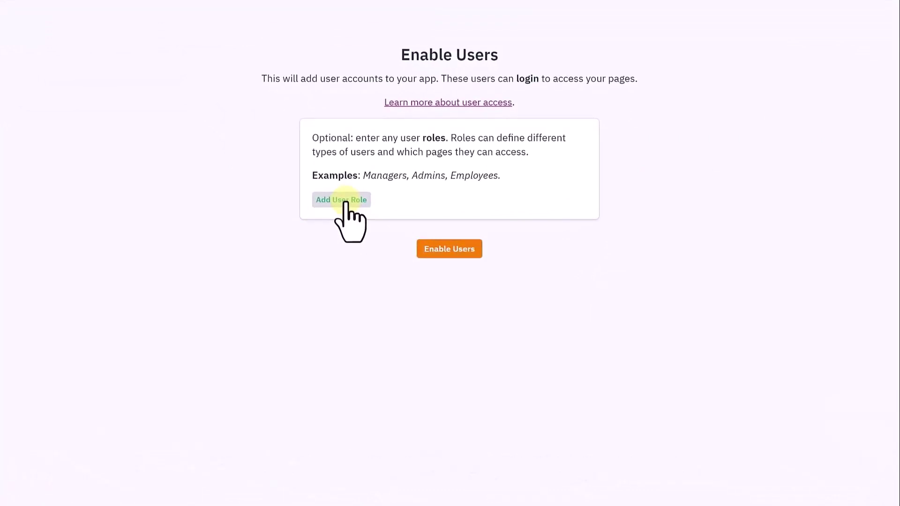
click(346, 200)
text(Admin)
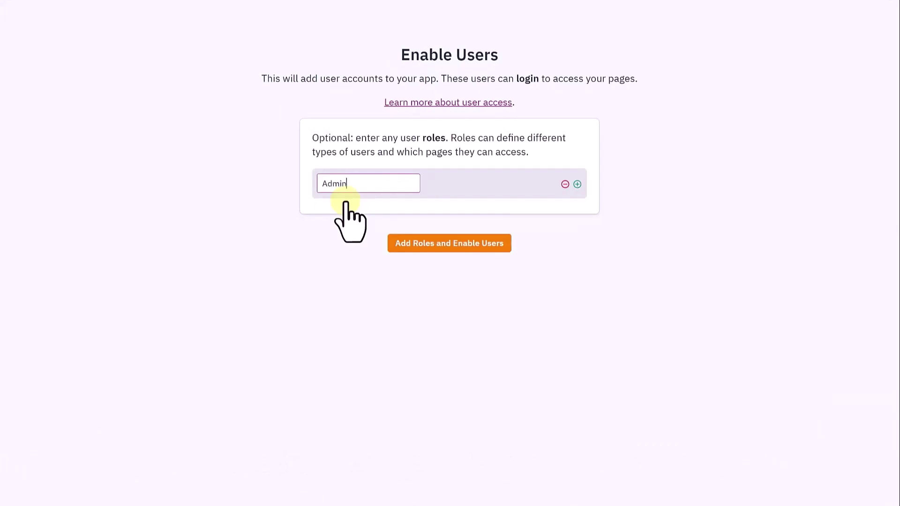
click(577, 184)
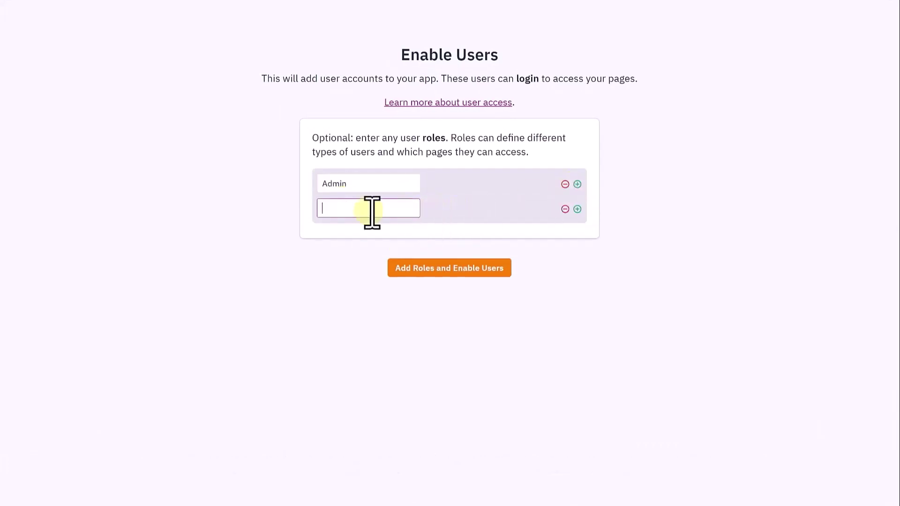
text(Cient)
click(408, 269)
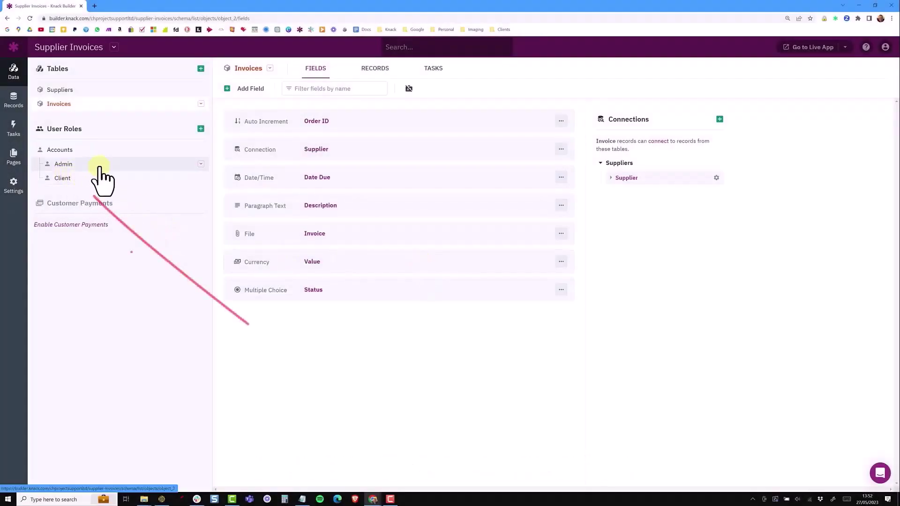
click(126, 150)
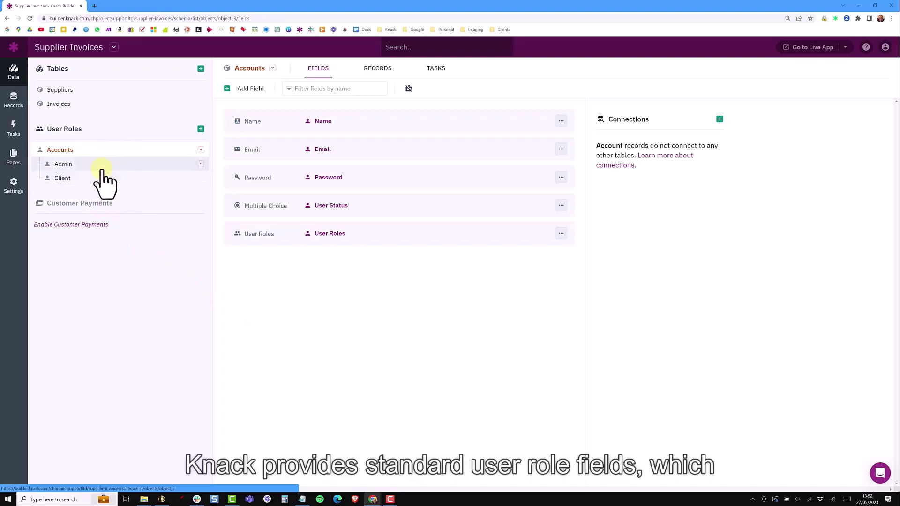
Add an active Admin account record with name, email and password.
click(350, 121)
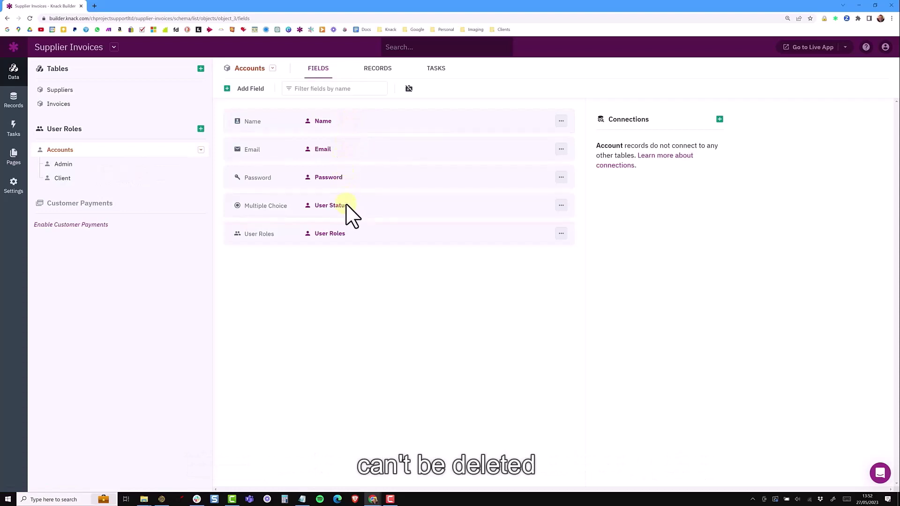
click(378, 70)
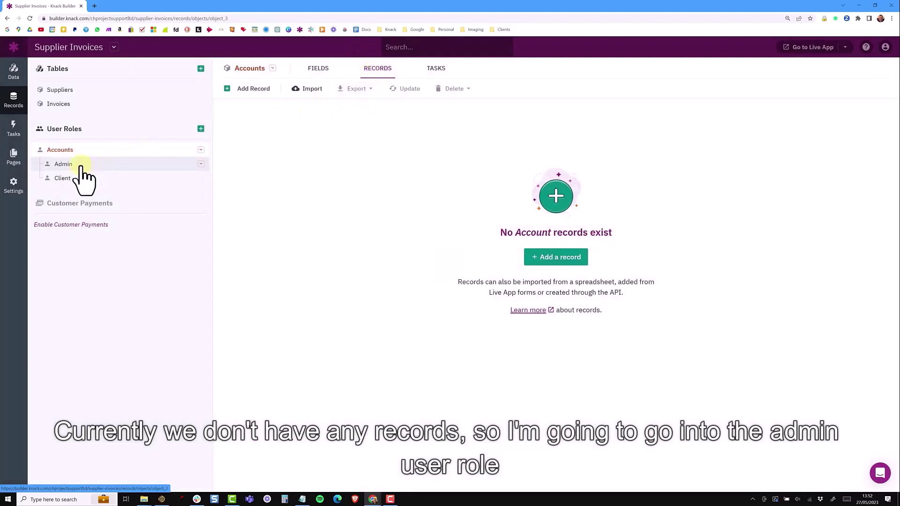
click(81, 165)
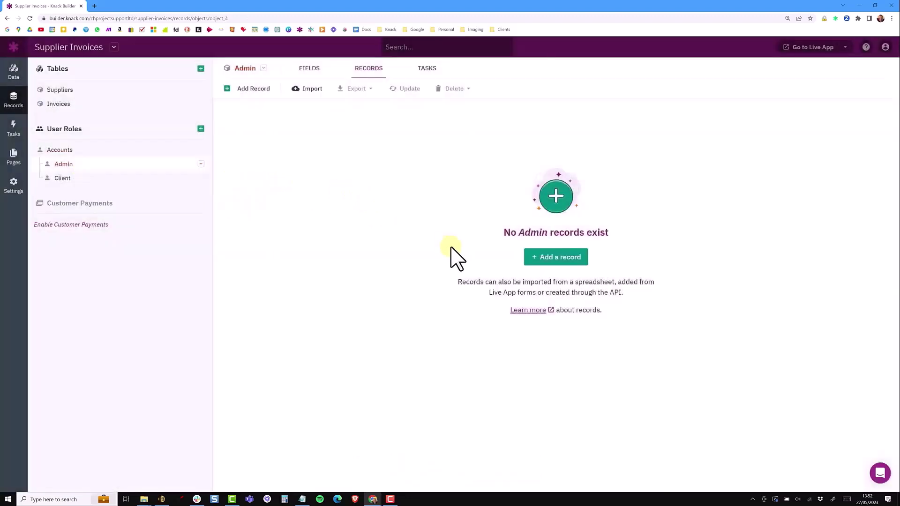
click(557, 260)
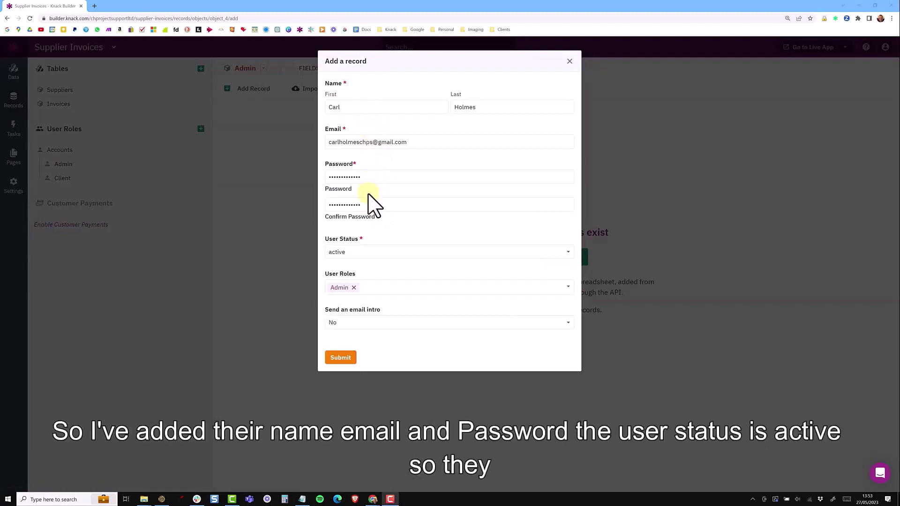
click(361, 254)
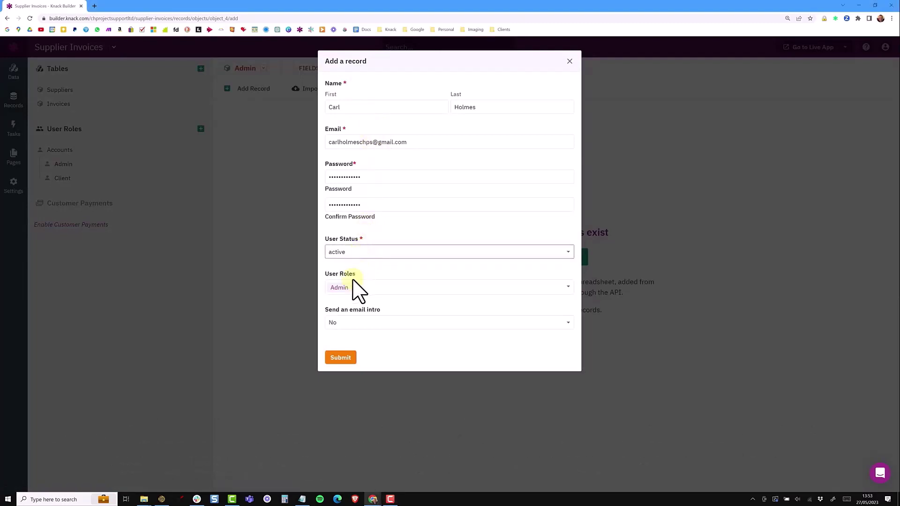
click(341, 357)
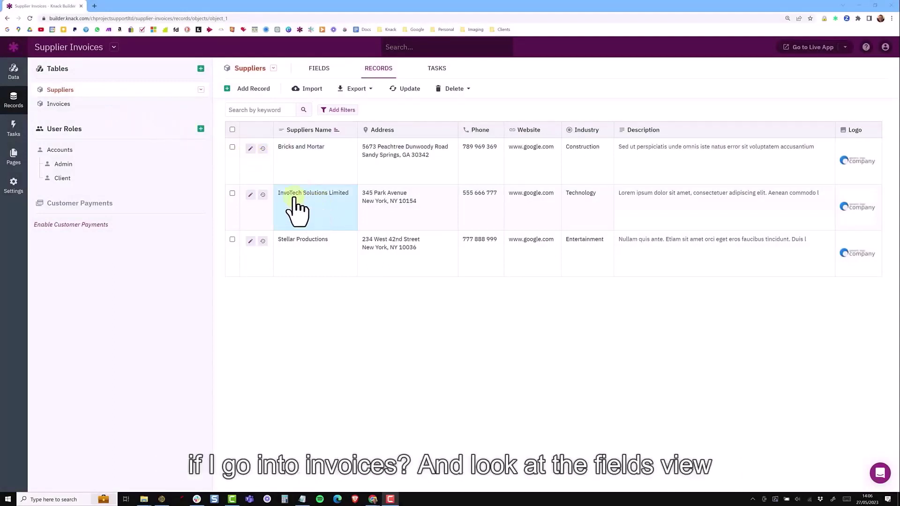
Review the Invoices table's fields and six records, then open the Client role's records.
click(63, 105)
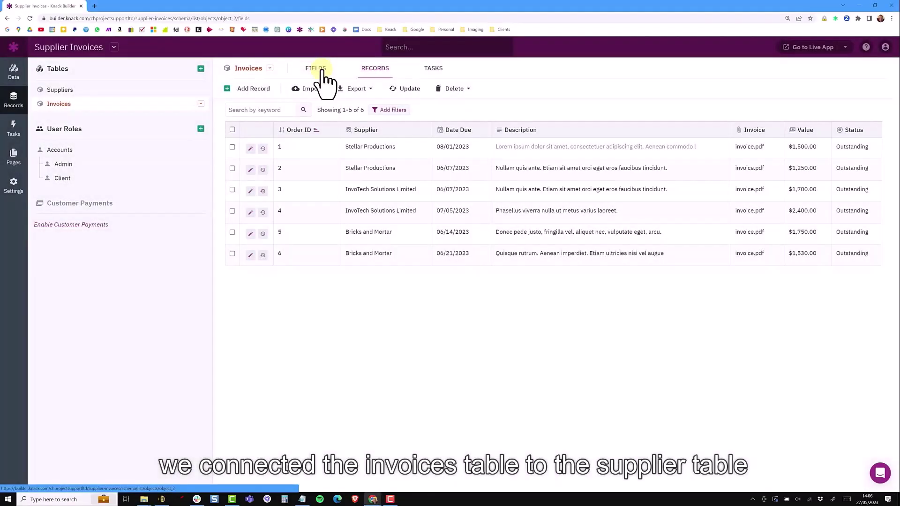
click(322, 70)
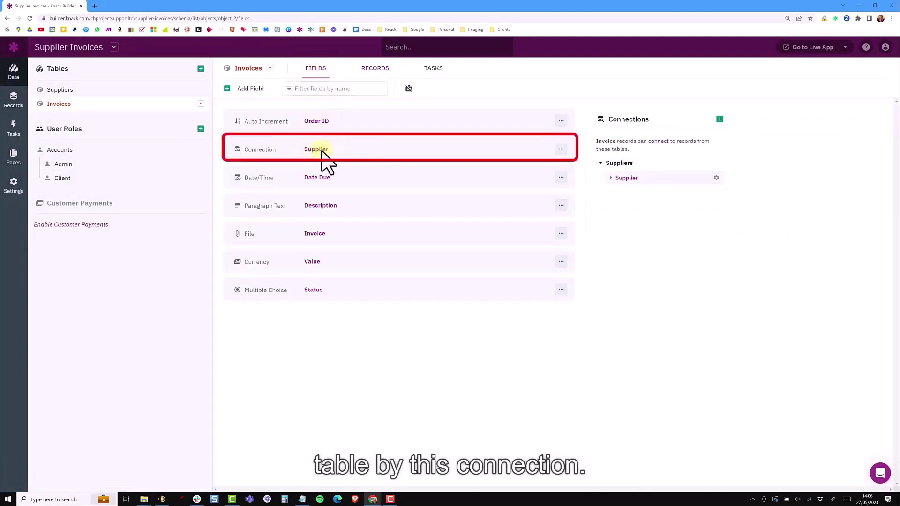
click(373, 71)
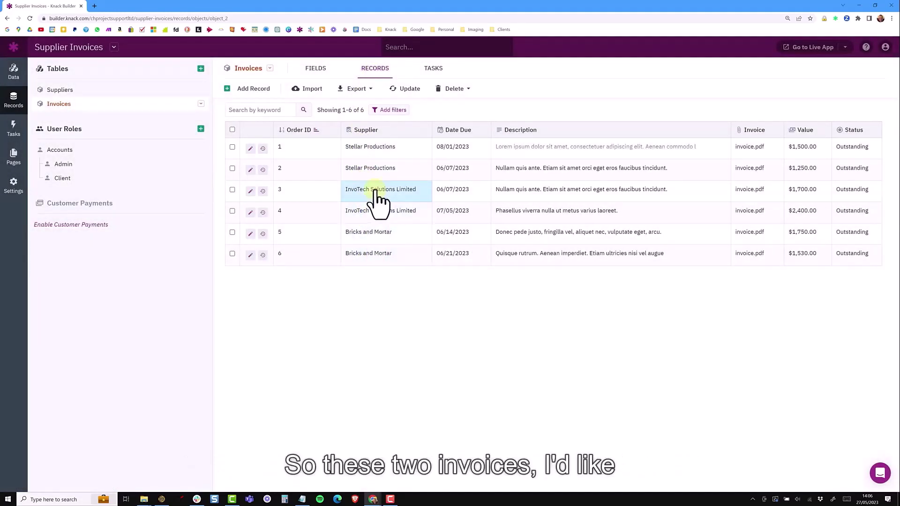
click(70, 179)
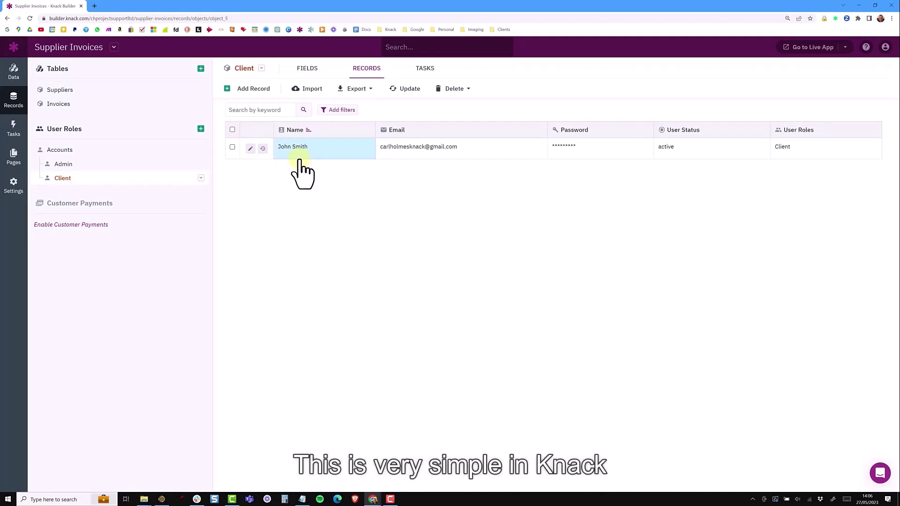
Add a one-to-many Suppliers connection to Client and move the Supplier field to the top.
click(307, 75)
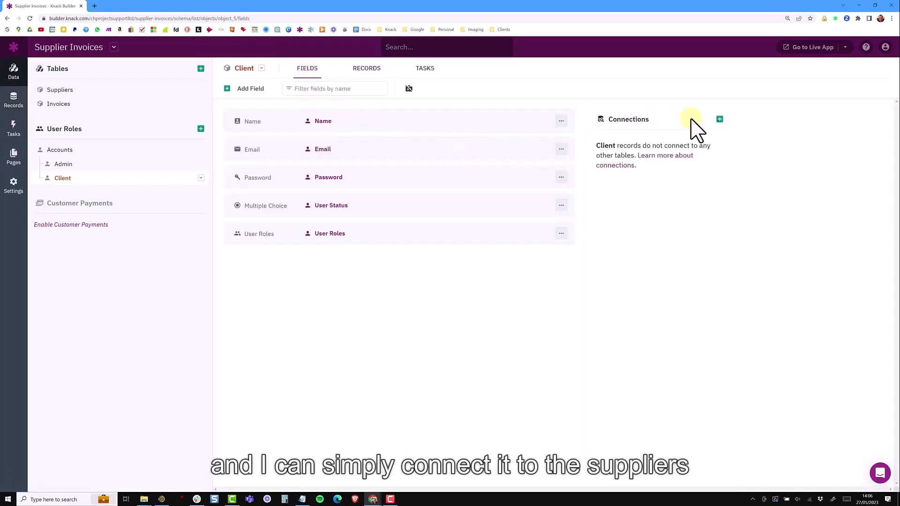
click(719, 119)
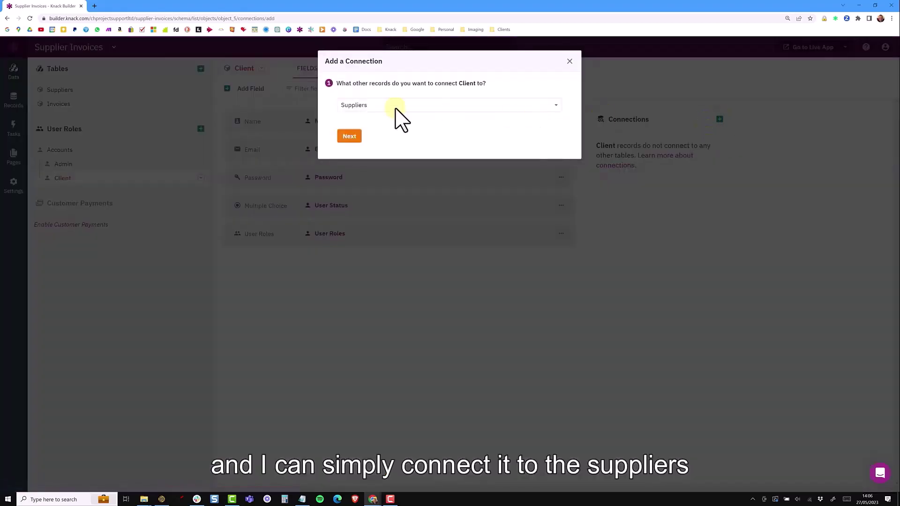
click(375, 106)
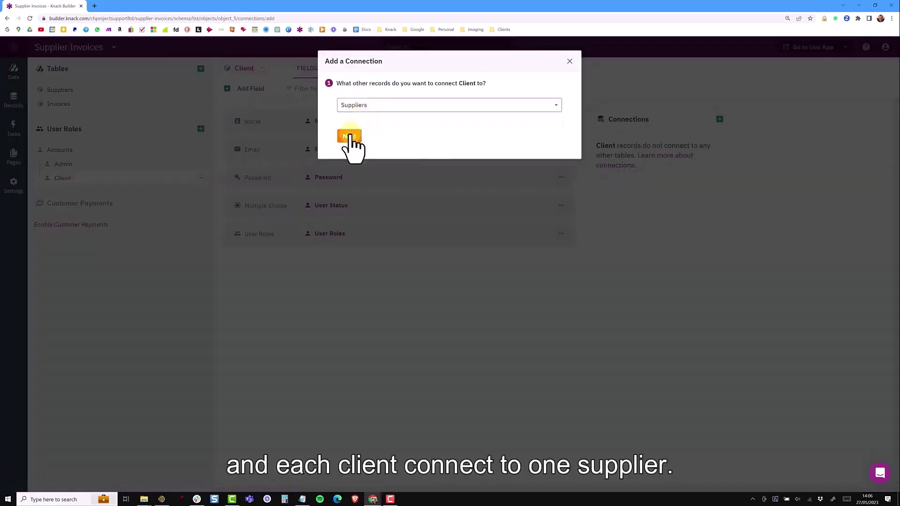
click(349, 136)
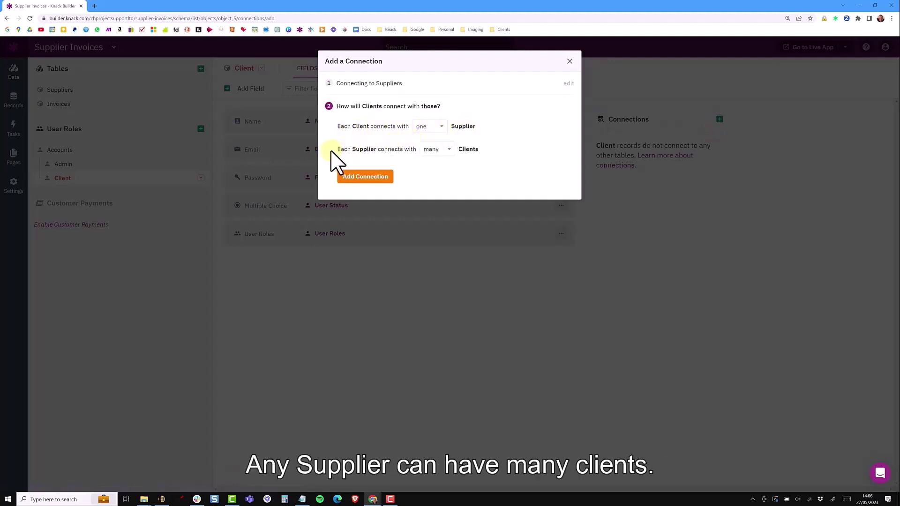
click(354, 177)
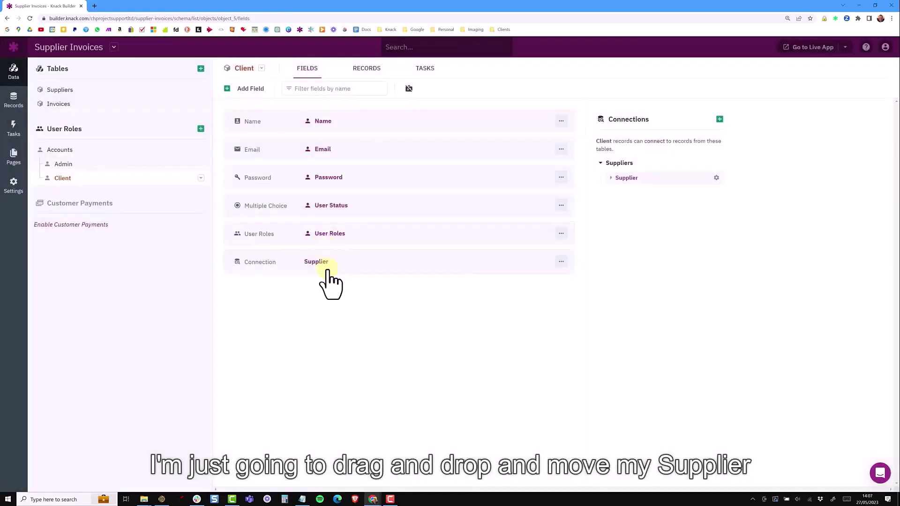
drag(323, 266, 347, 127)
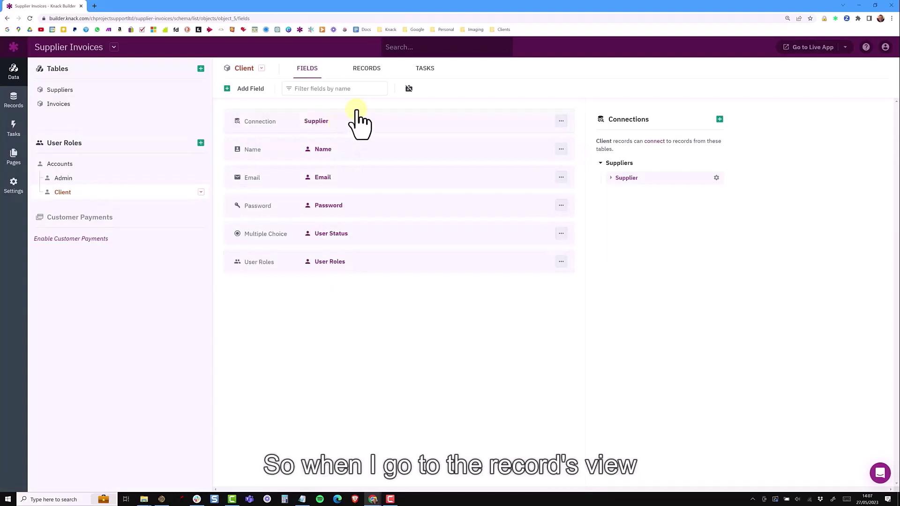
Set client John Smith's Supplier to InvoTech Solutions Limited.
click(368, 70)
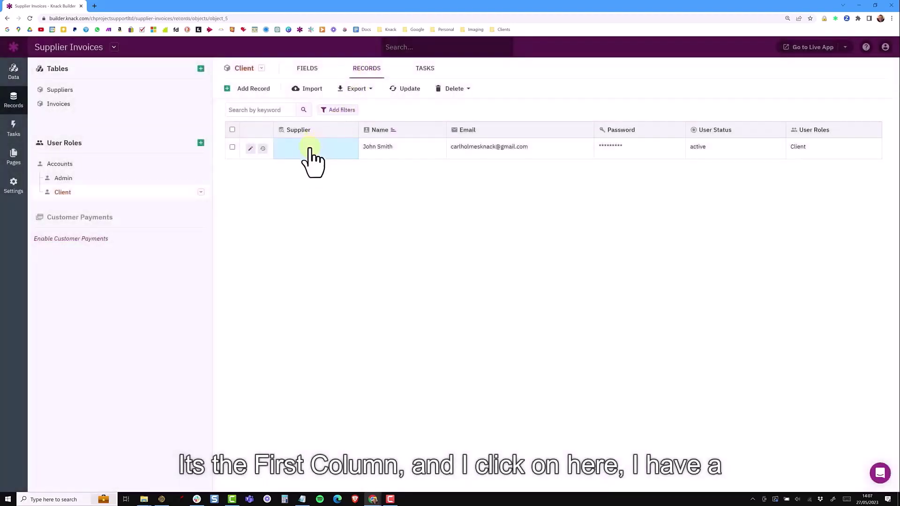
click(310, 150)
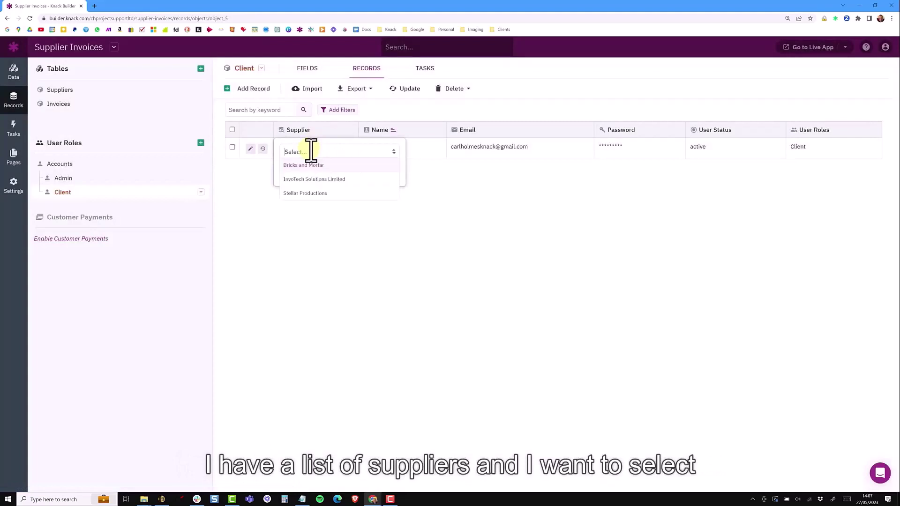
click(323, 179)
click(332, 173)
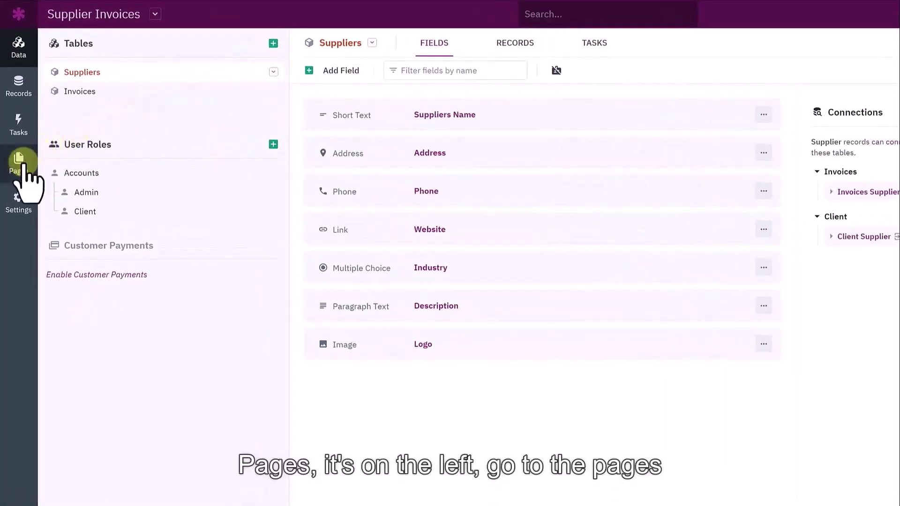
Add a login page named 'Suppliers' restricted to the Admin role.
click(19, 161)
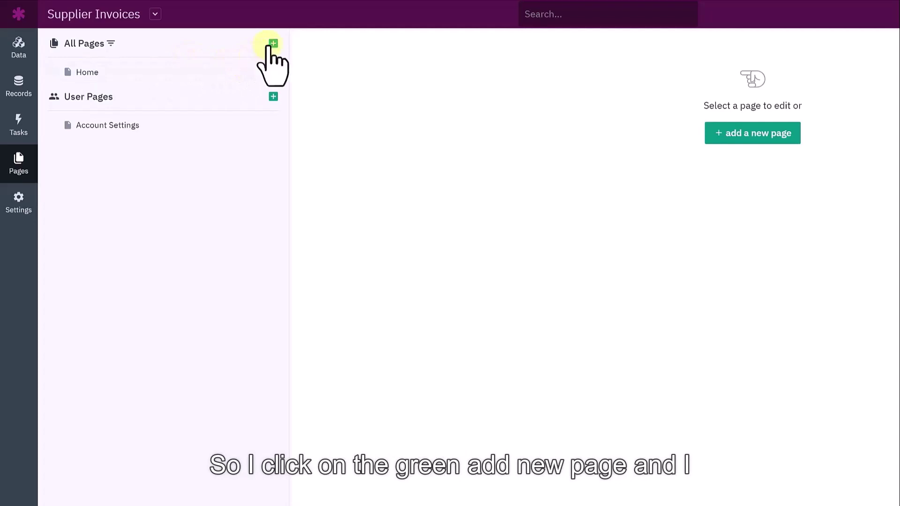
click(272, 45)
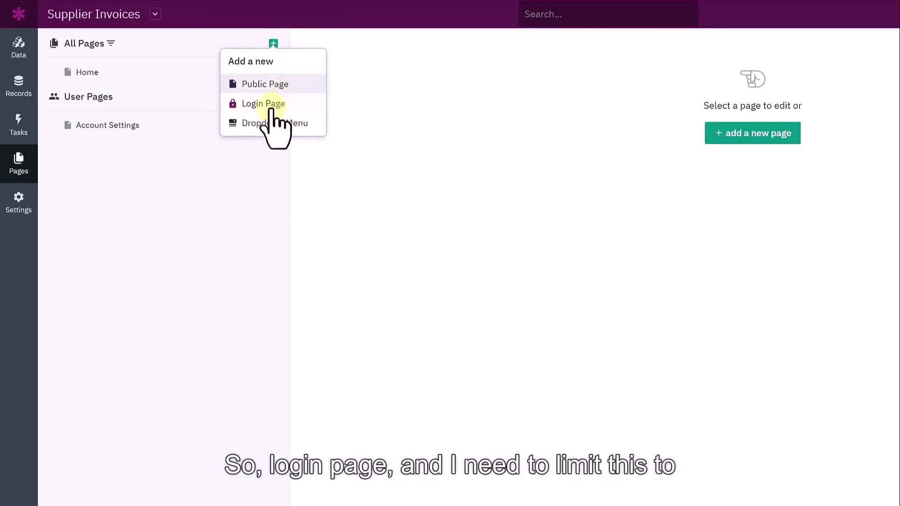
click(273, 104)
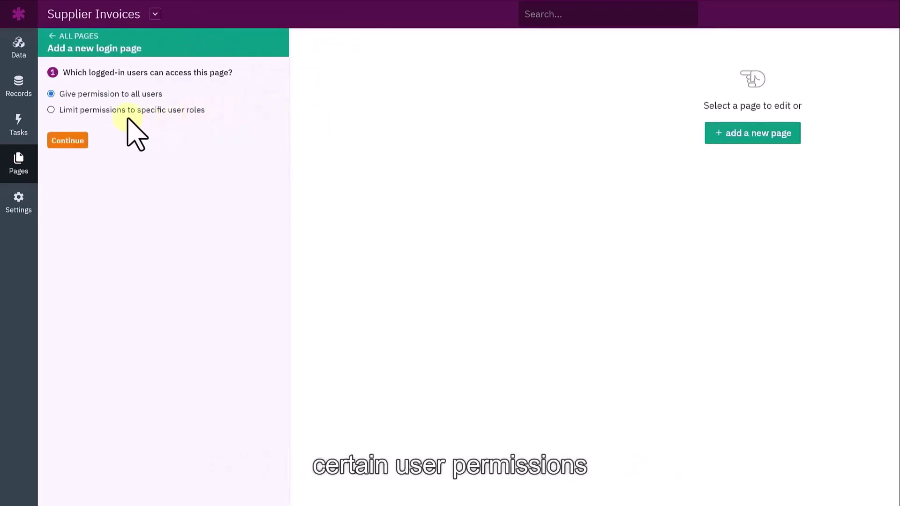
click(121, 111)
click(115, 137)
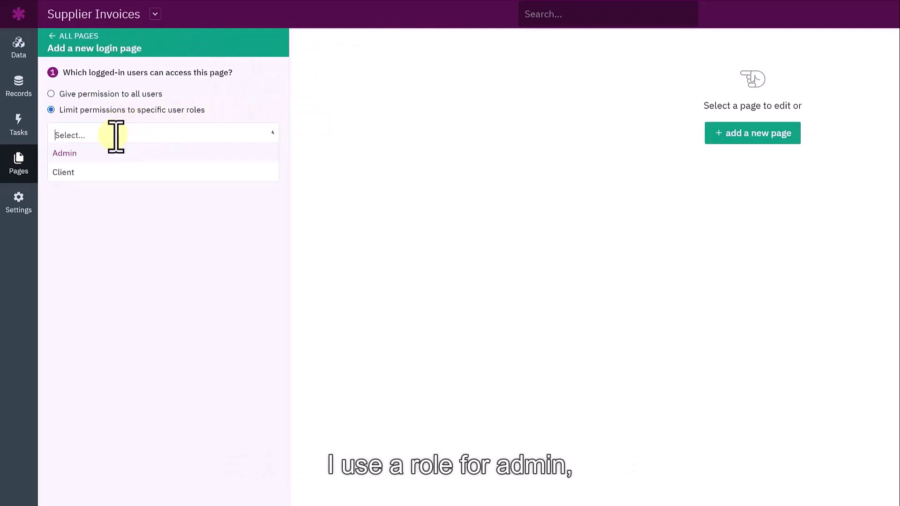
click(96, 155)
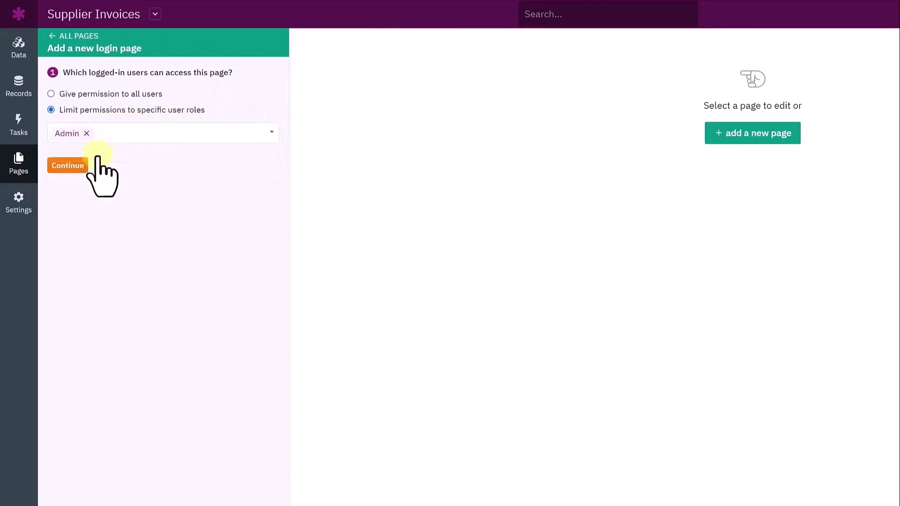
click(80, 165)
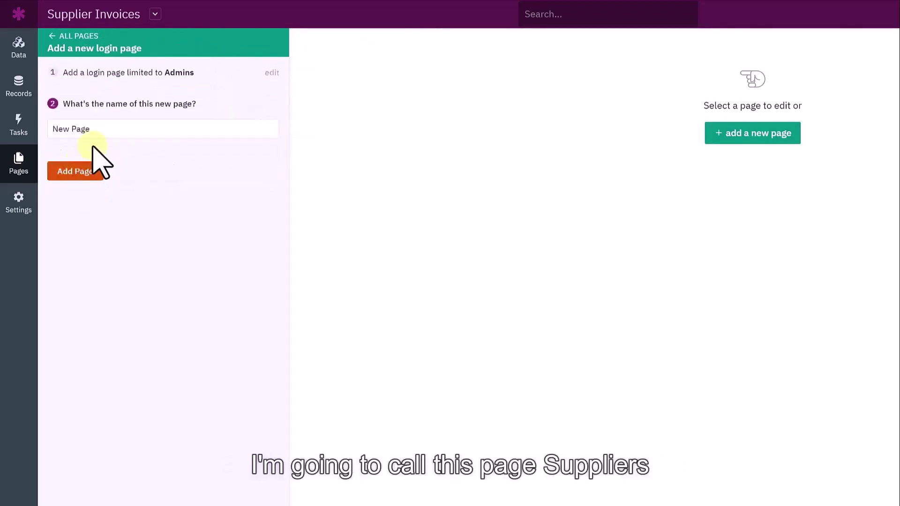
drag(101, 133, 53, 136)
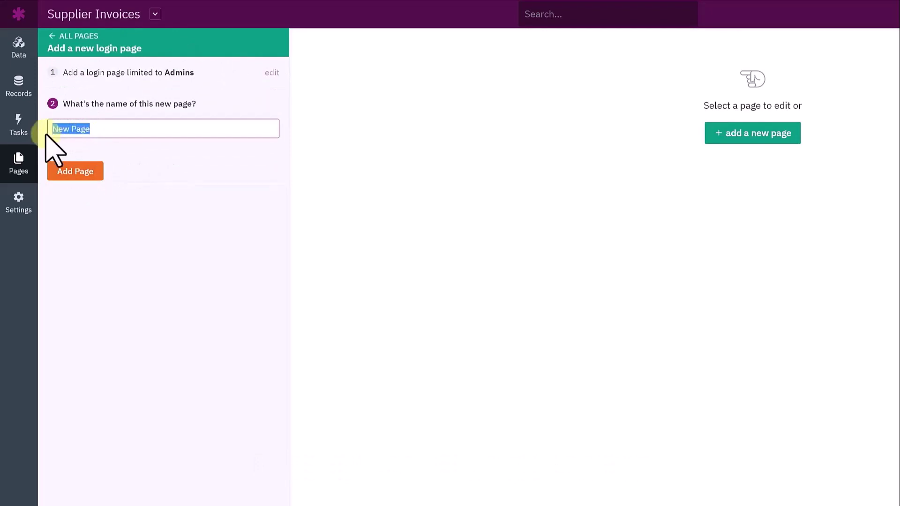
text(Suppliers)
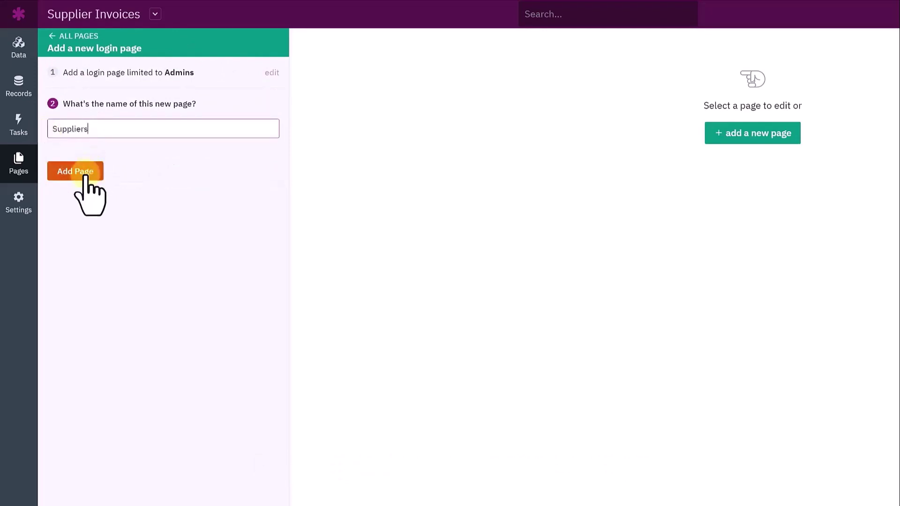
click(86, 175)
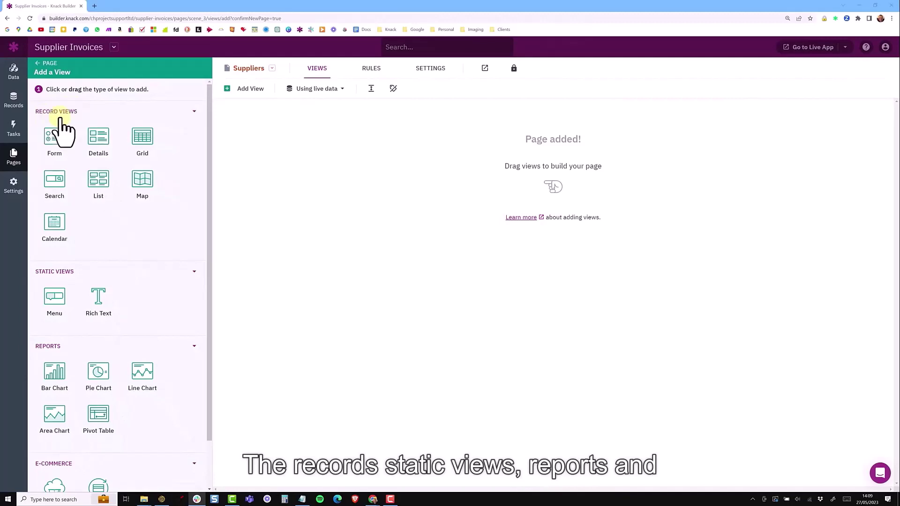
Add a Suppliers grid with edit links and a details page that also lists connected Invoices.
scroll(79, 324, down, 1)
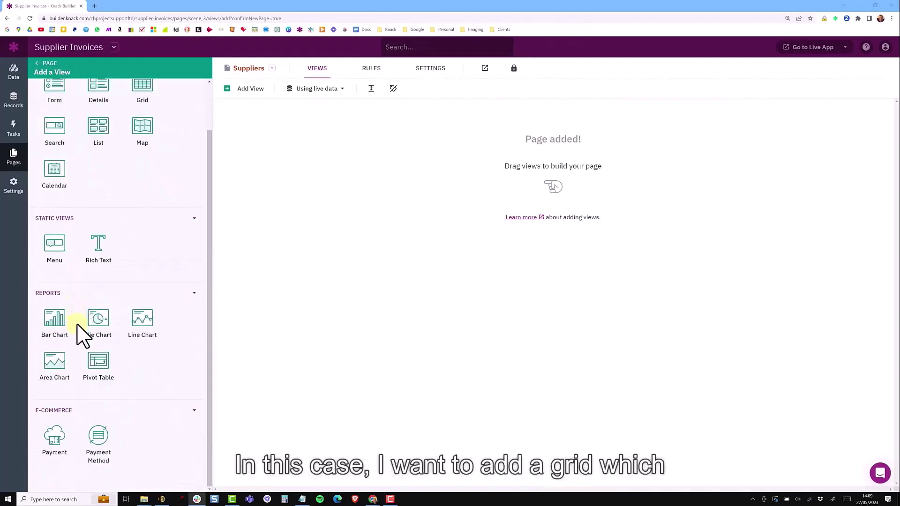
scroll(93, 332, up, 1)
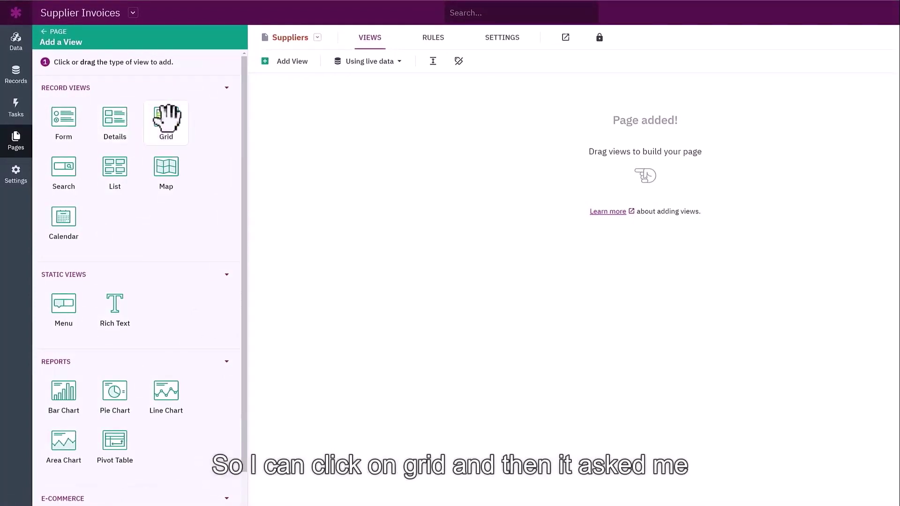
click(166, 117)
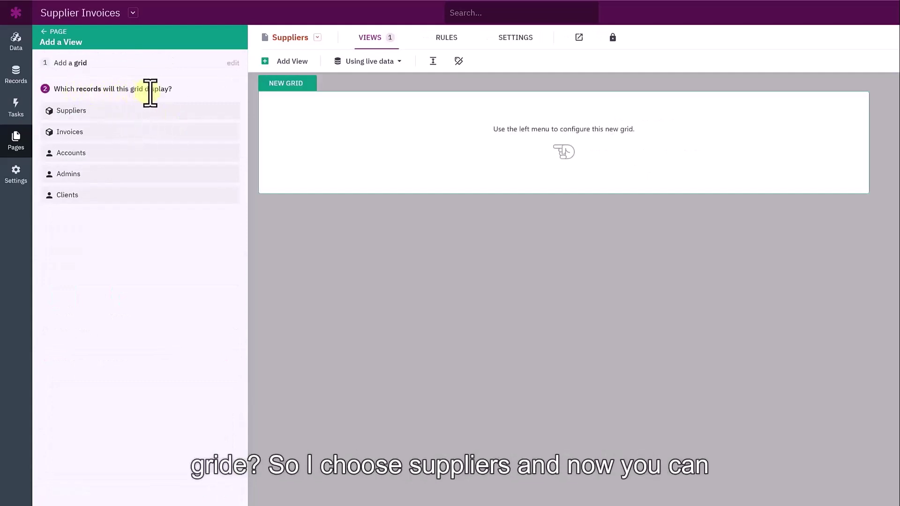
click(80, 113)
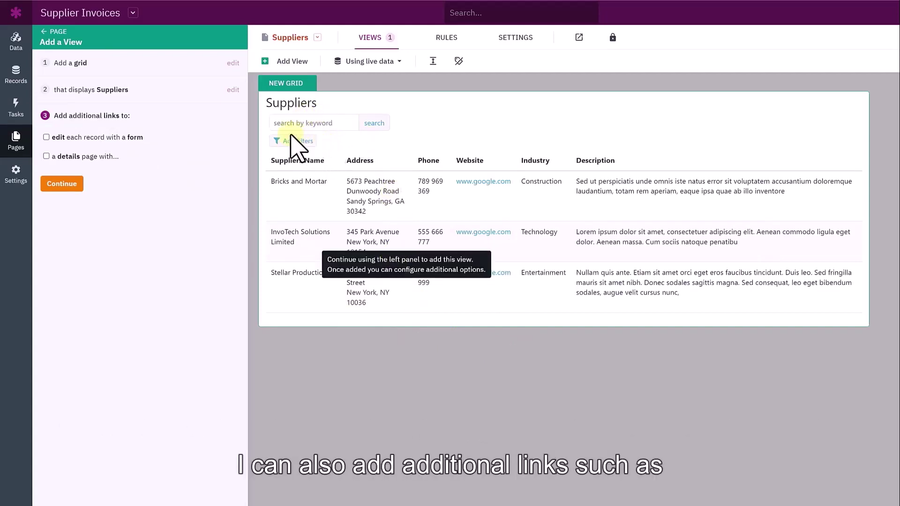
click(64, 137)
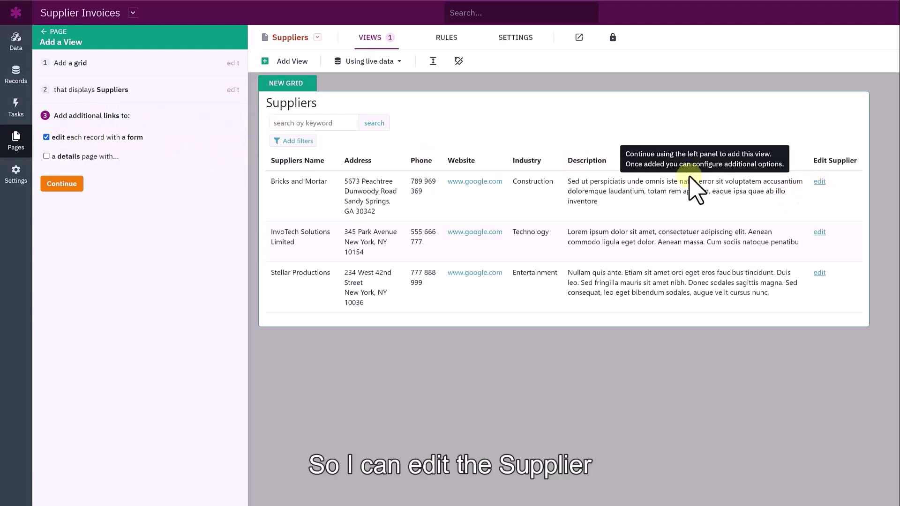
click(66, 156)
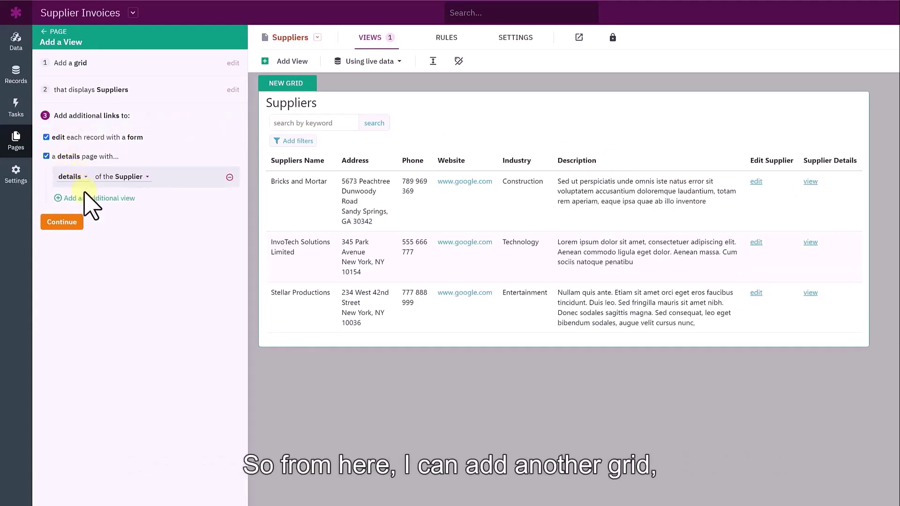
click(86, 199)
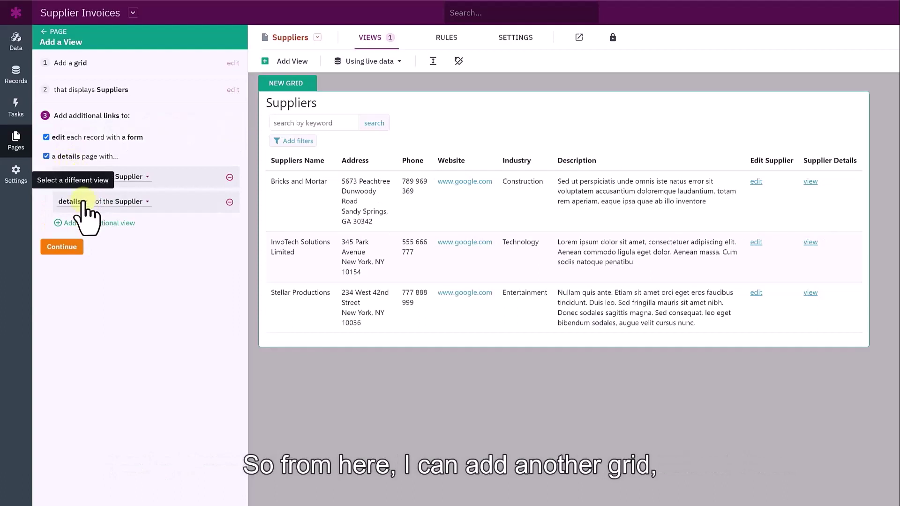
click(83, 202)
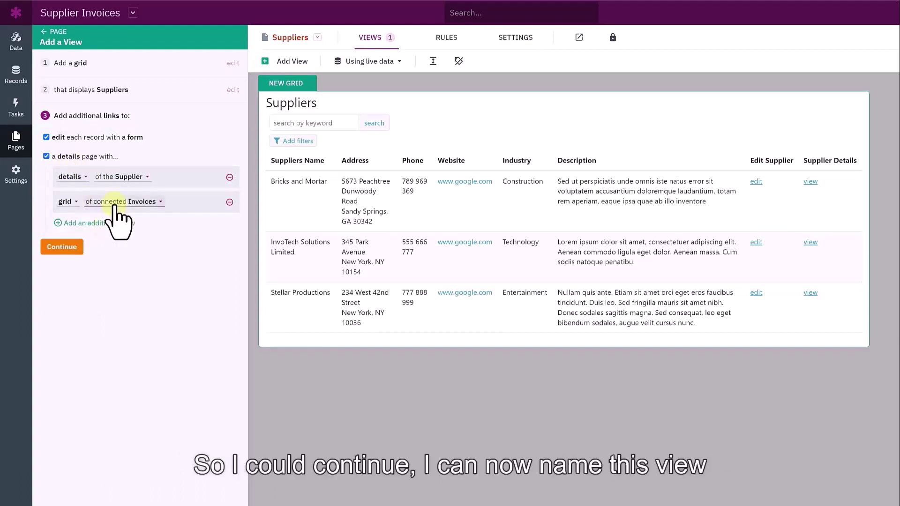
click(68, 247)
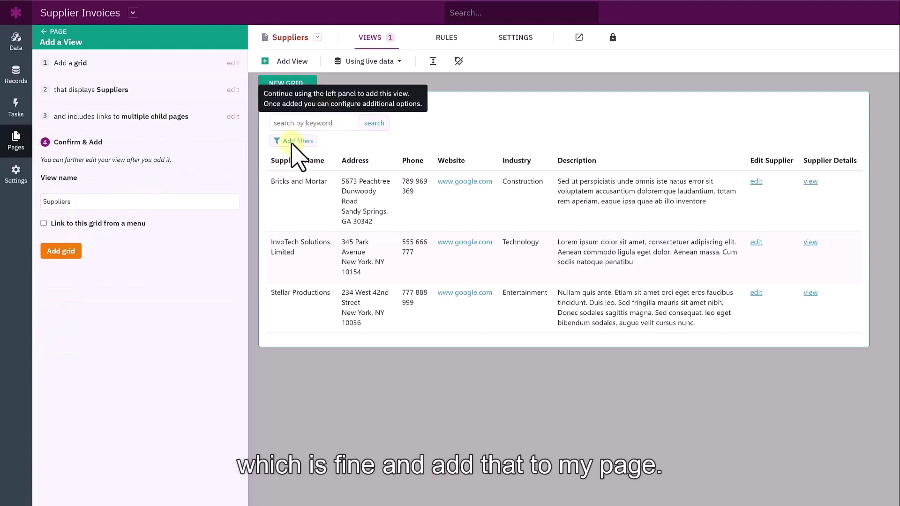
click(75, 251)
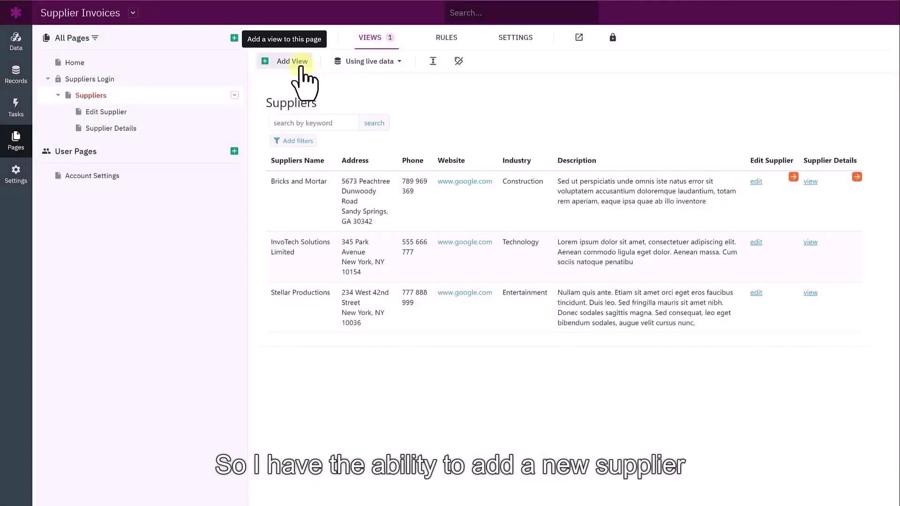
Add a new-Supplier form linked from a menu, and place that Add Supplier menu above the grid.
click(294, 64)
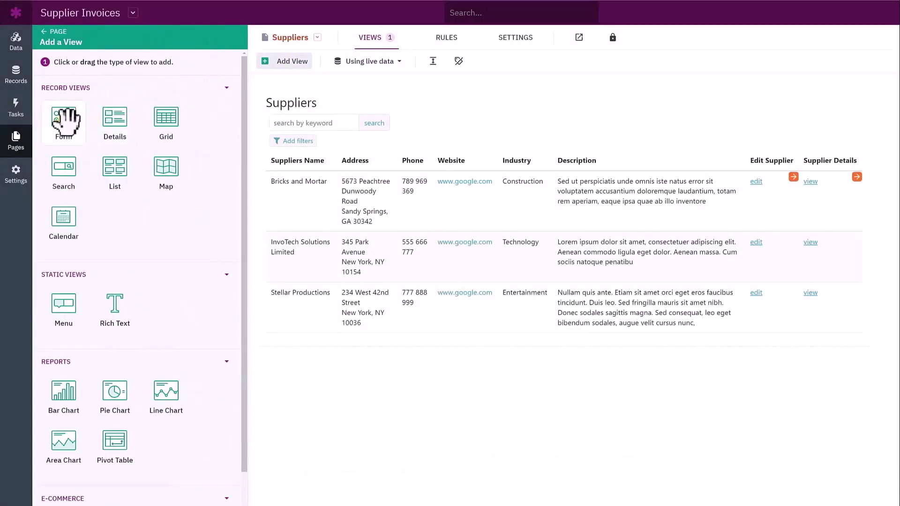
click(66, 121)
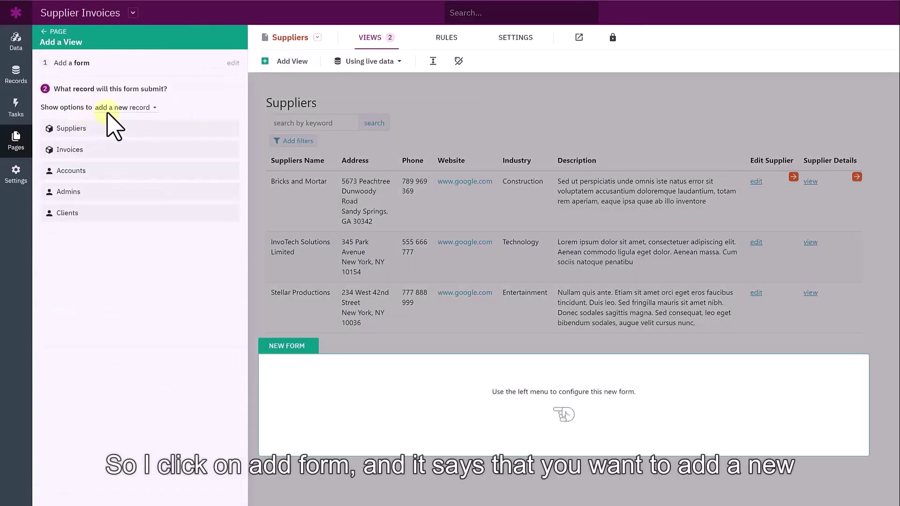
click(115, 109)
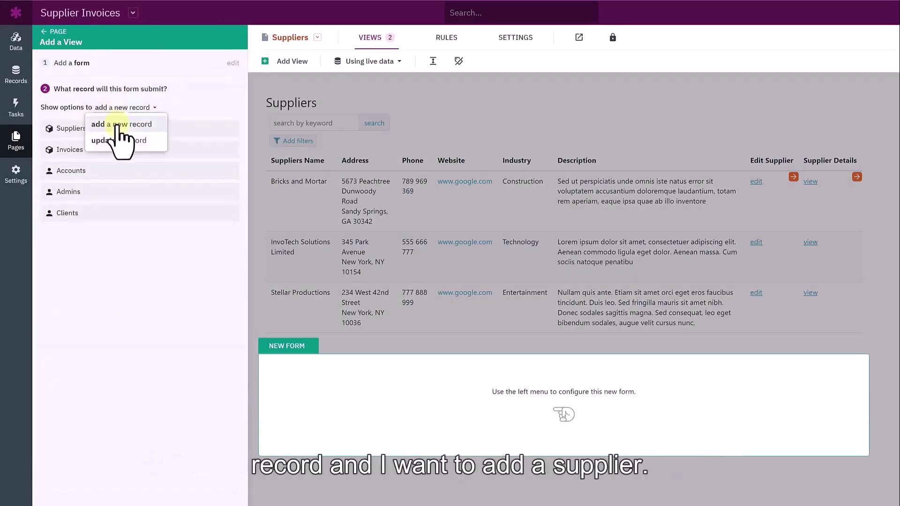
click(120, 124)
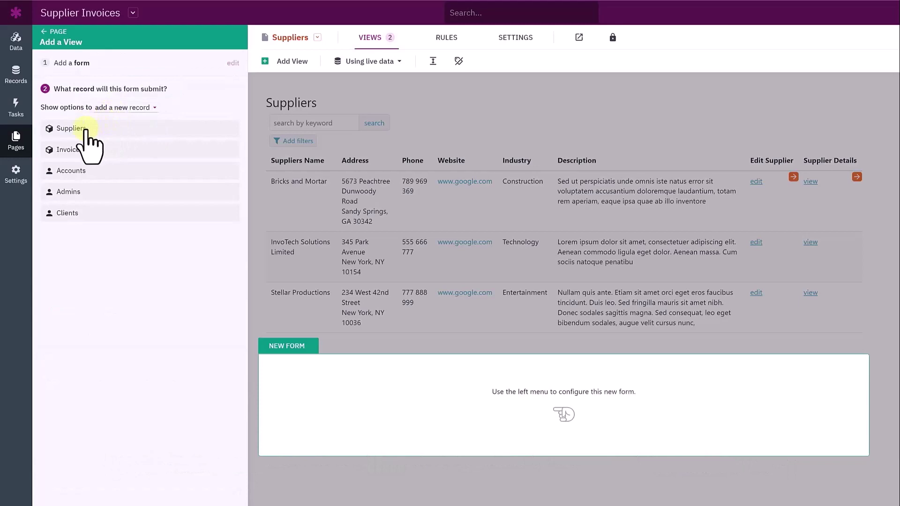
click(70, 129)
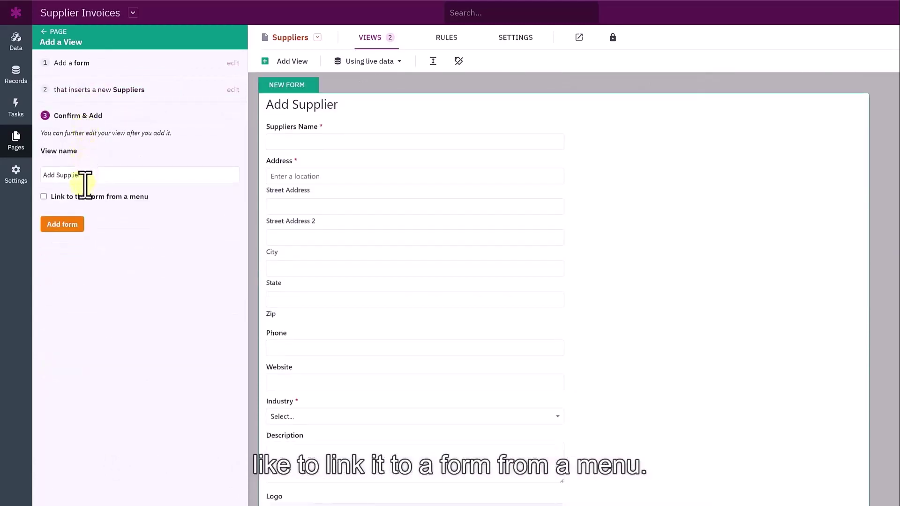
click(112, 198)
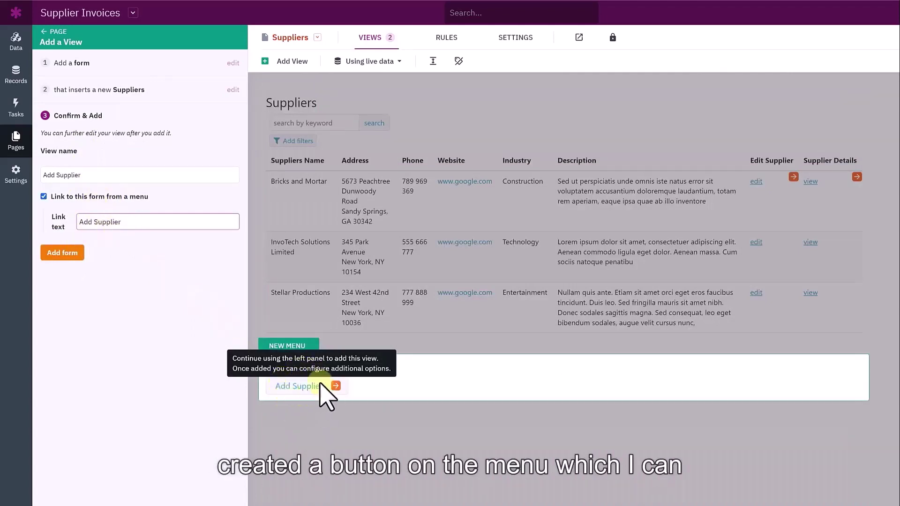
click(66, 256)
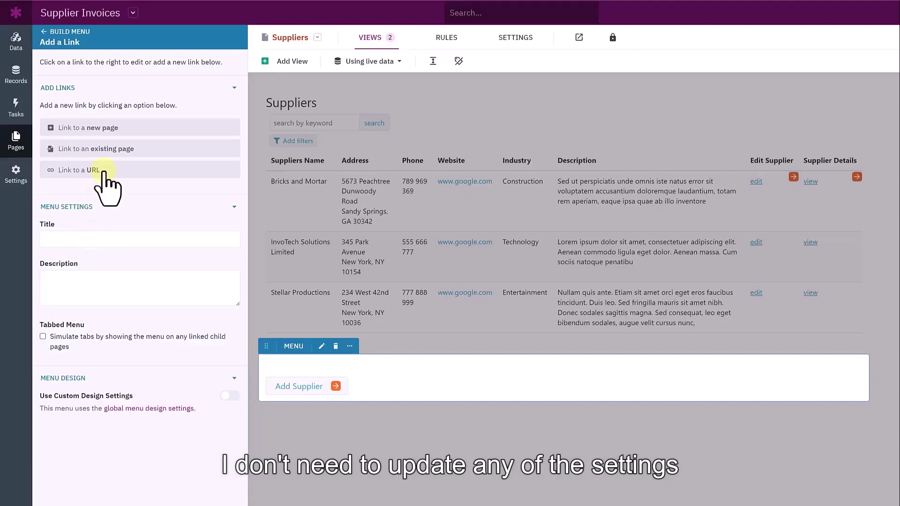
click(321, 427)
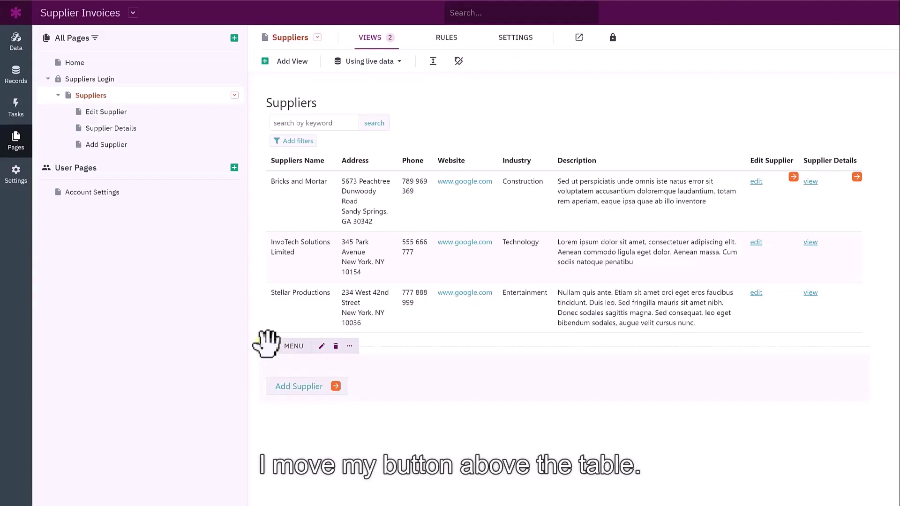
drag(266, 345, 333, 115)
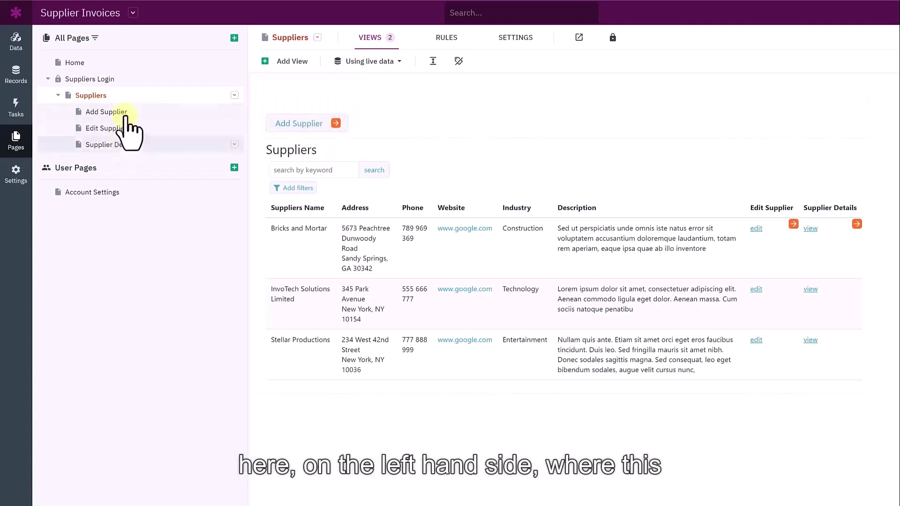
Preview the Add Supplier and Edit Supplier pages, then open Supplier Details for Bricks and Mortar.
click(333, 125)
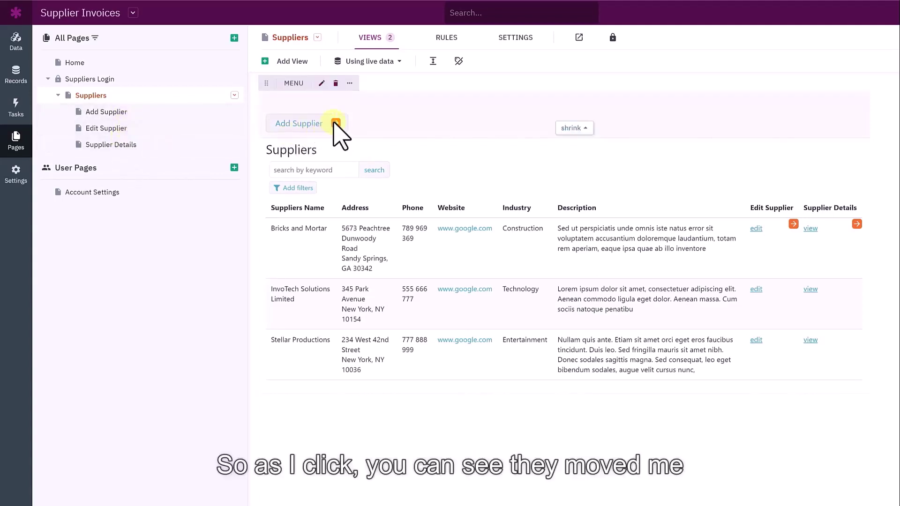
click(336, 124)
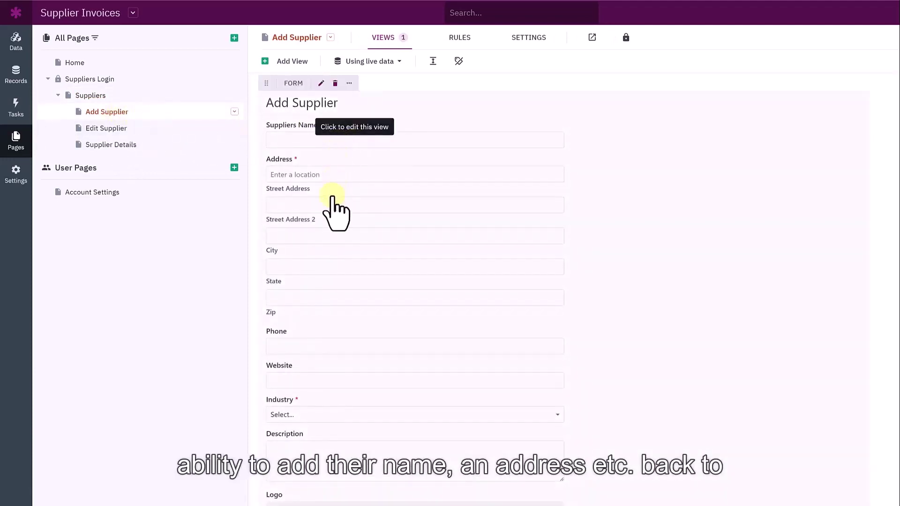
click(90, 95)
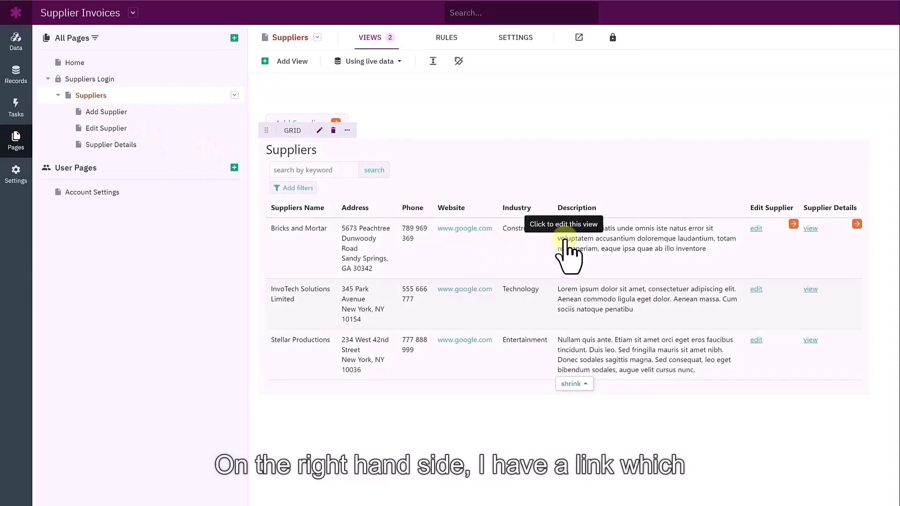
click(793, 225)
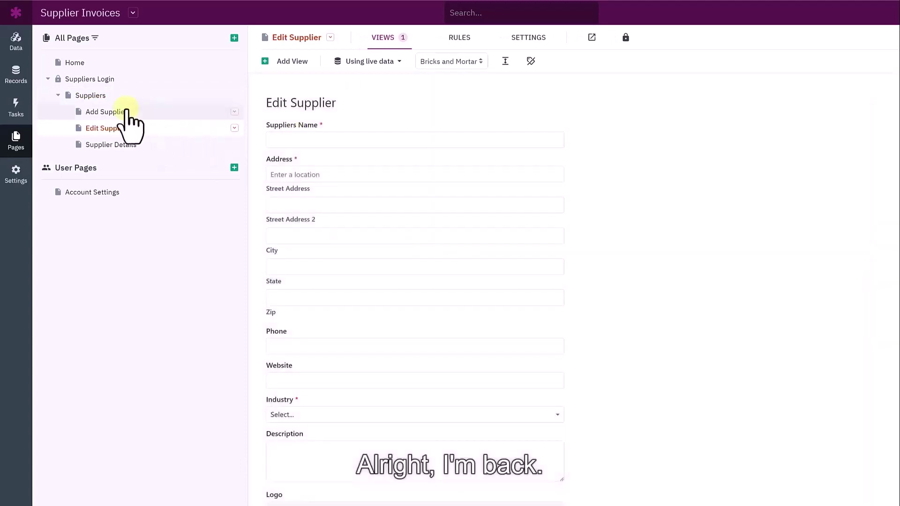
click(93, 96)
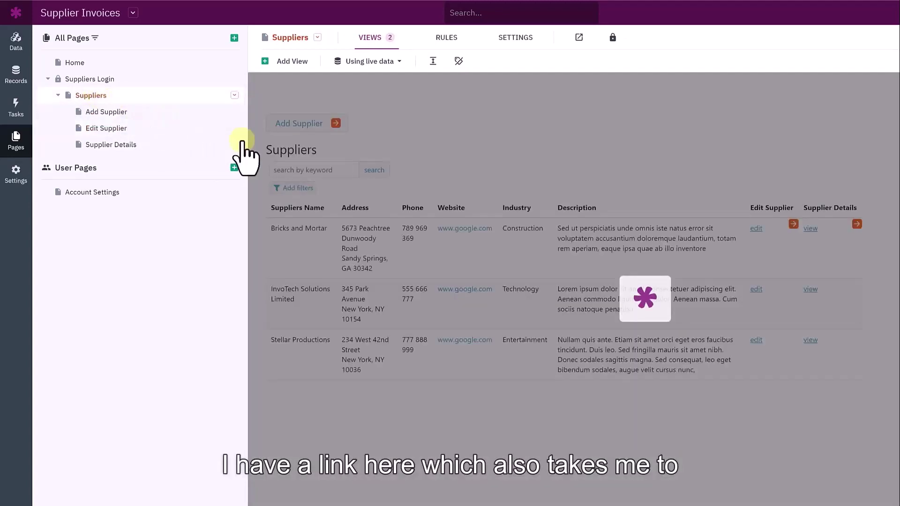
click(857, 224)
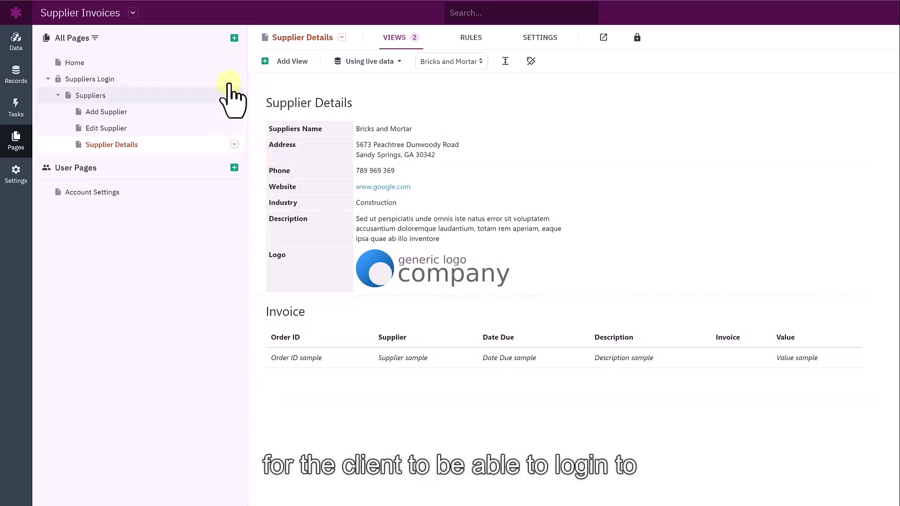
Add a login page named 'Invoices' that only the Client role can access.
click(234, 38)
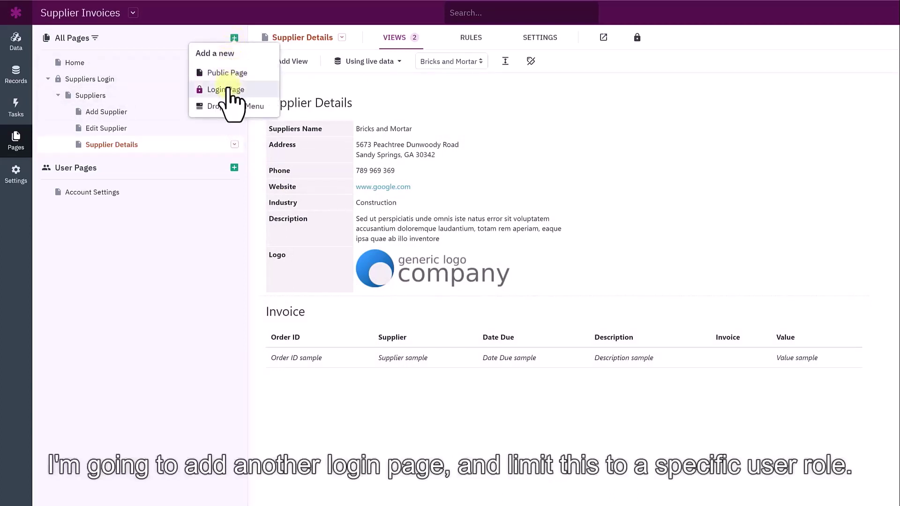
click(227, 89)
click(120, 96)
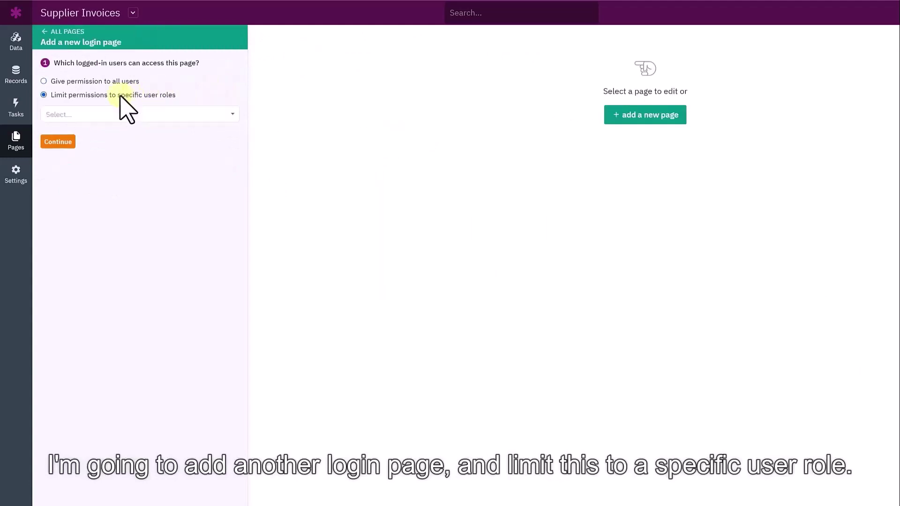
click(113, 114)
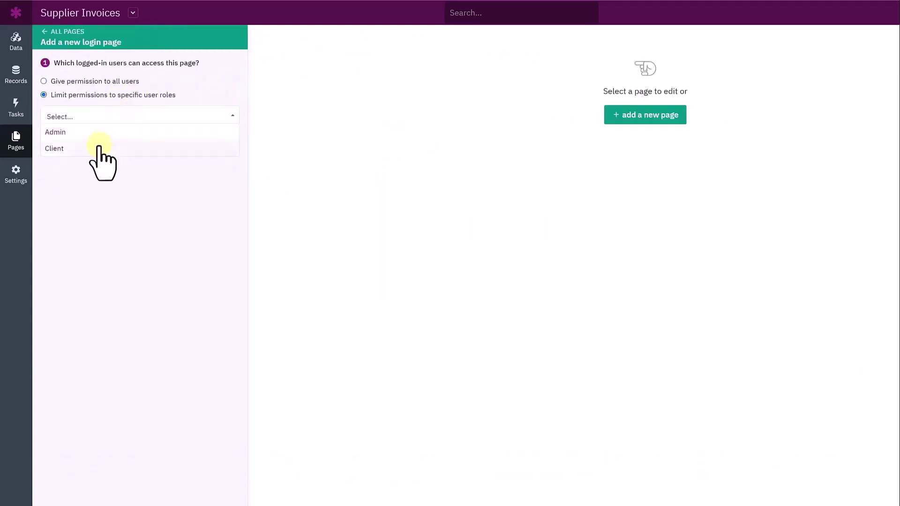
click(97, 146)
click(58, 142)
text(Invoices)
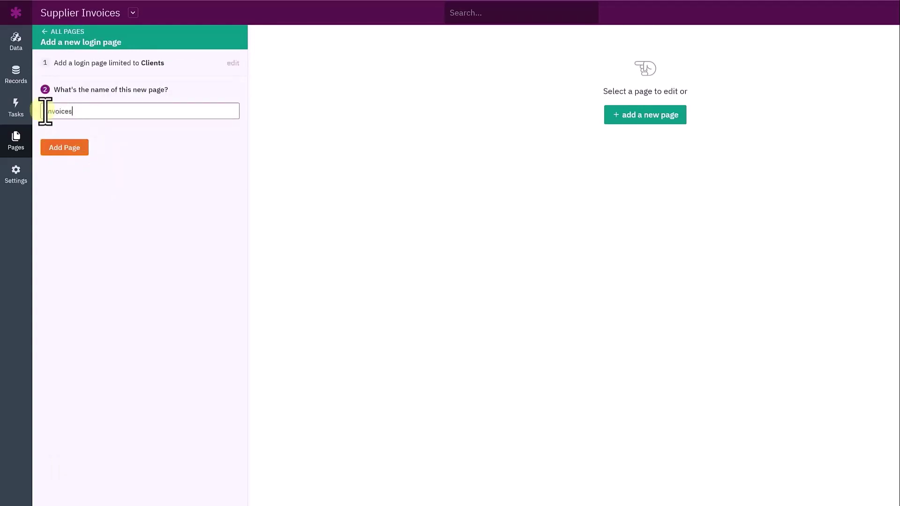
click(57, 148)
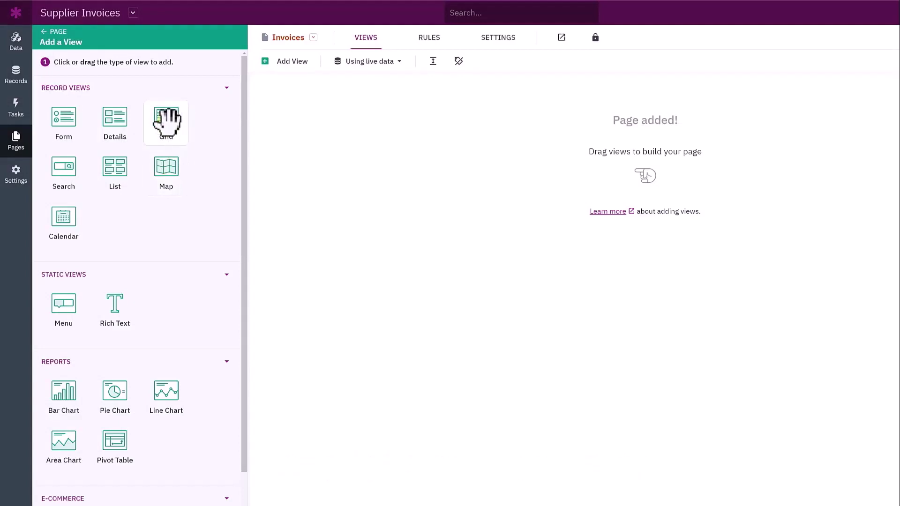
Add a grid of Invoices connected to the logged-in Client's Supplier, with no details-page link.
click(166, 121)
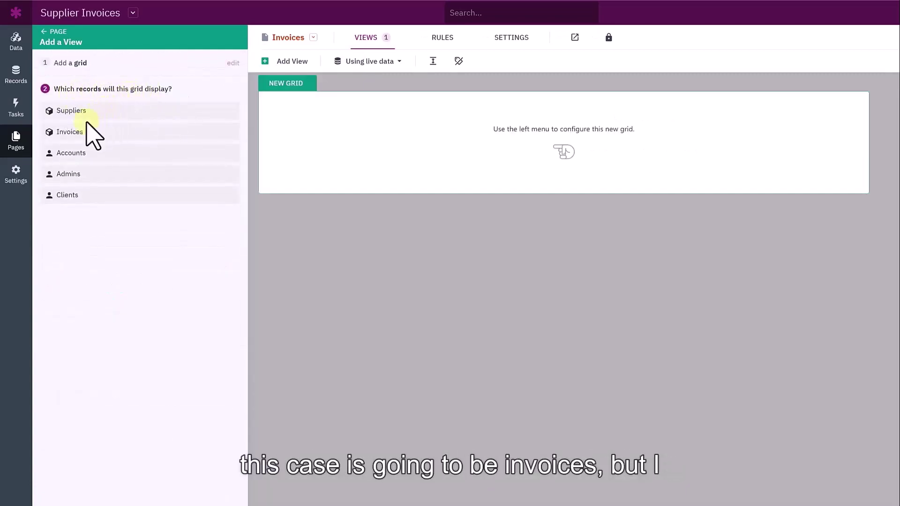
click(109, 134)
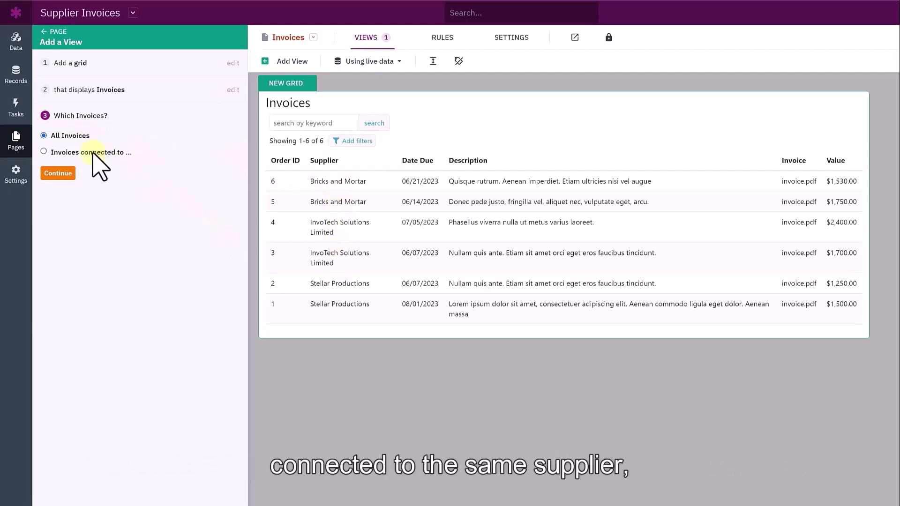
click(60, 151)
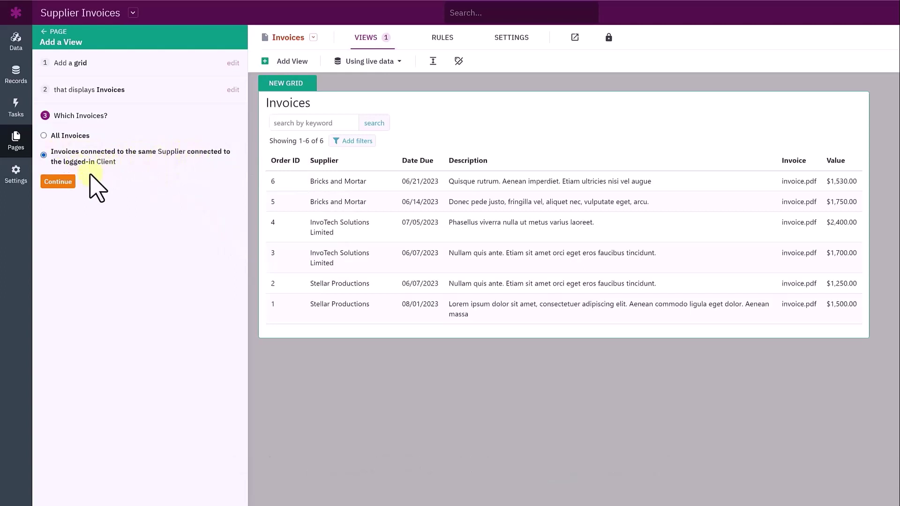
click(61, 182)
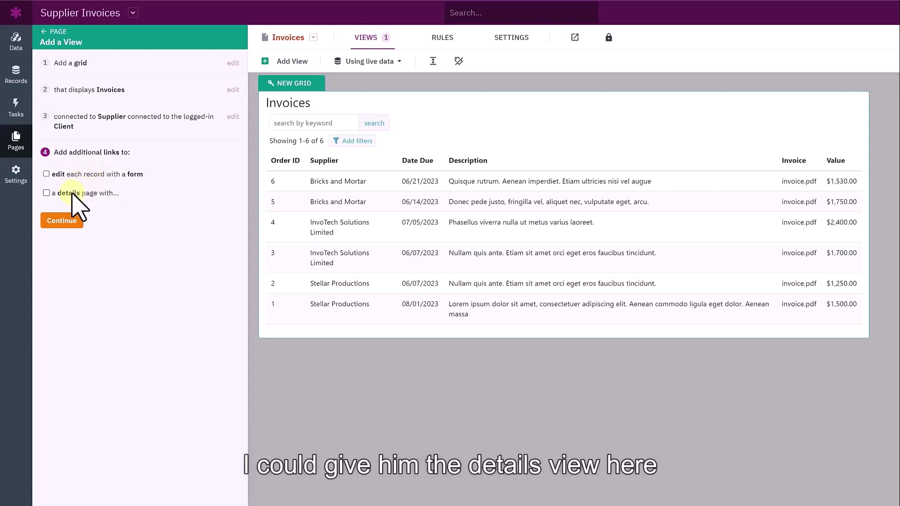
click(73, 193)
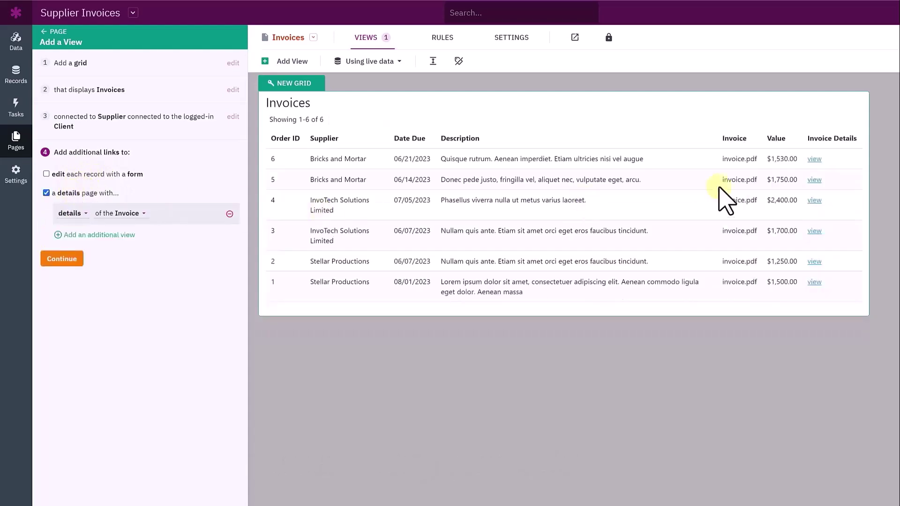
click(98, 194)
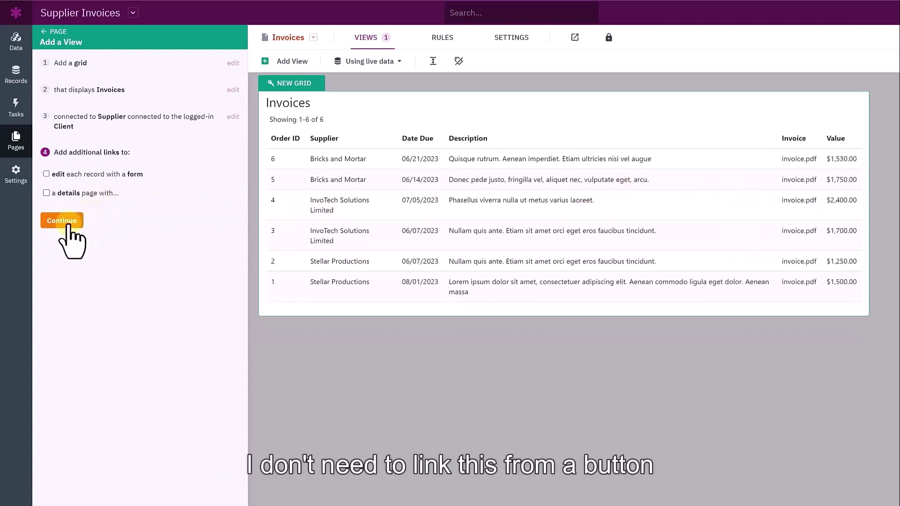
click(68, 224)
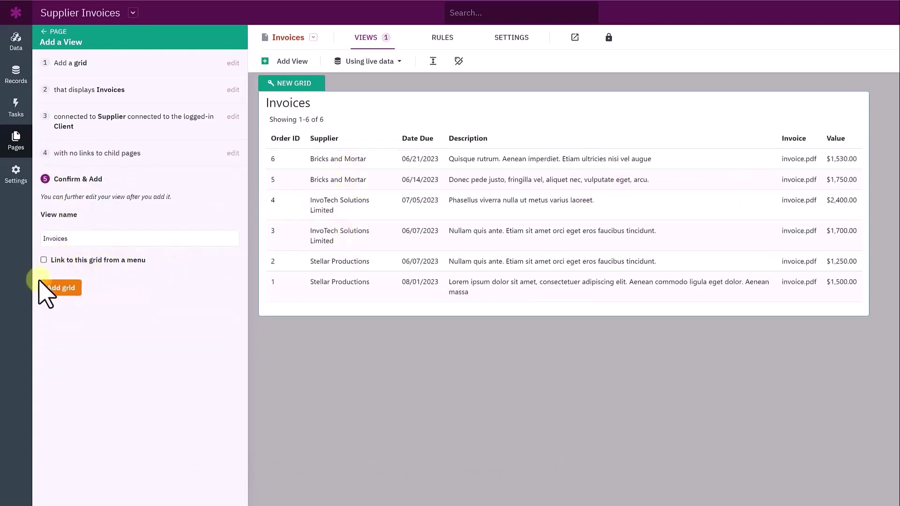
click(53, 287)
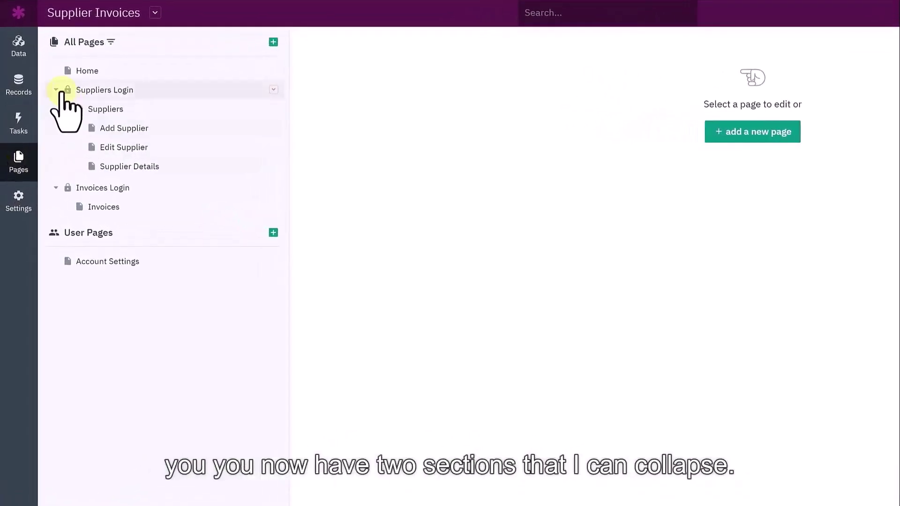
Collapse and re-expand the login sections in Pages, then open the Suppliers page.
click(55, 90)
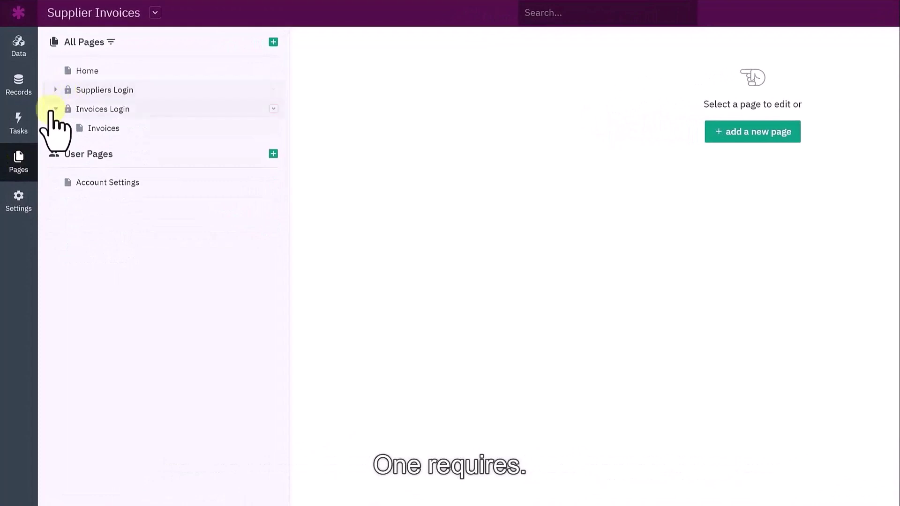
click(54, 109)
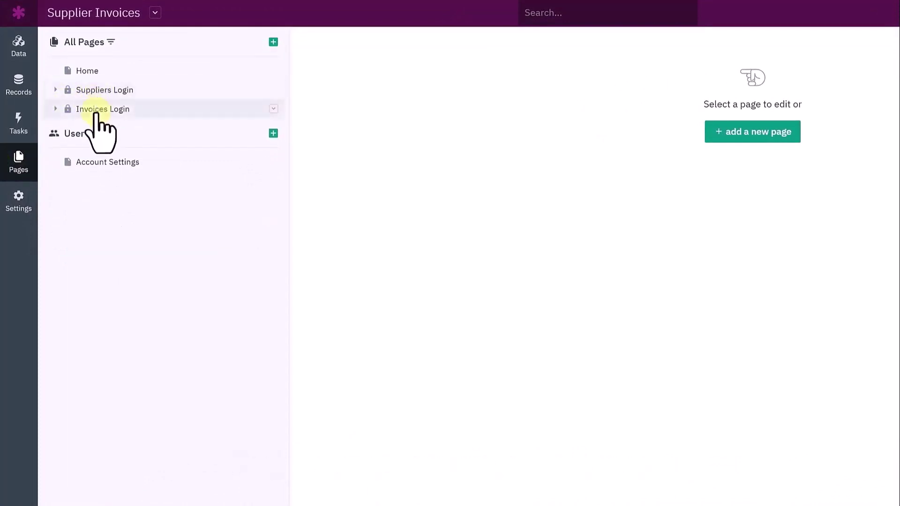
click(55, 90)
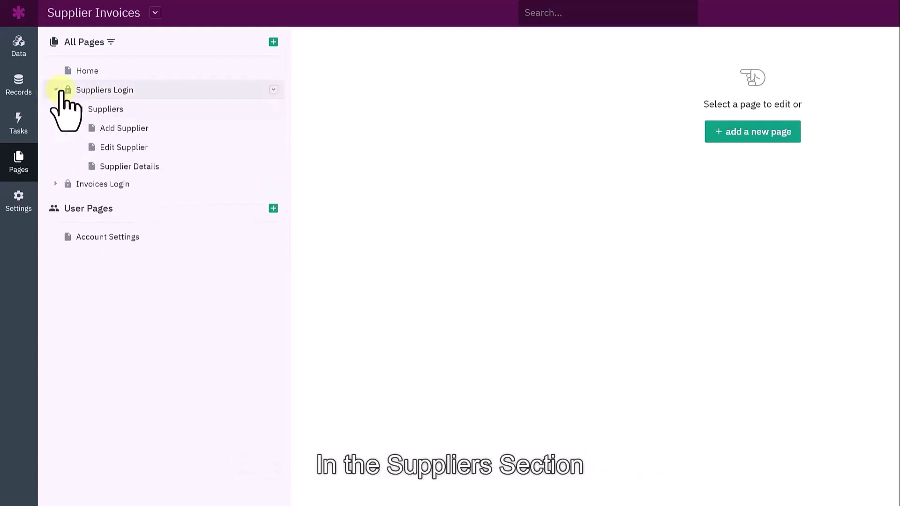
click(106, 110)
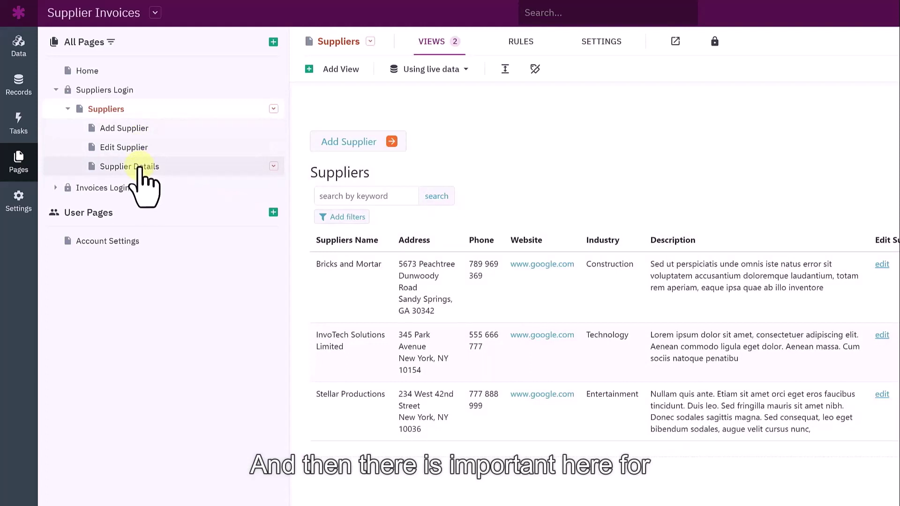
Check permitted roles: Invoices Login admits Clients, Suppliers Login admits Admins.
click(86, 188)
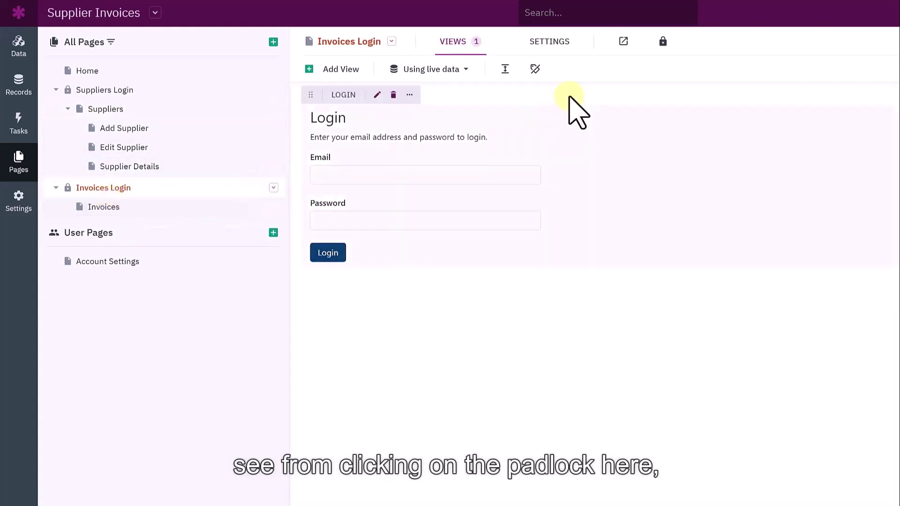
click(663, 43)
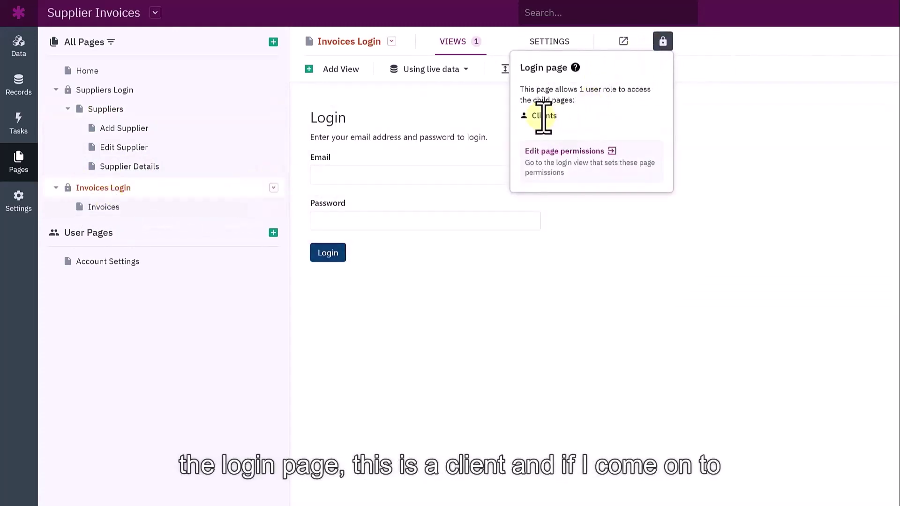
click(140, 91)
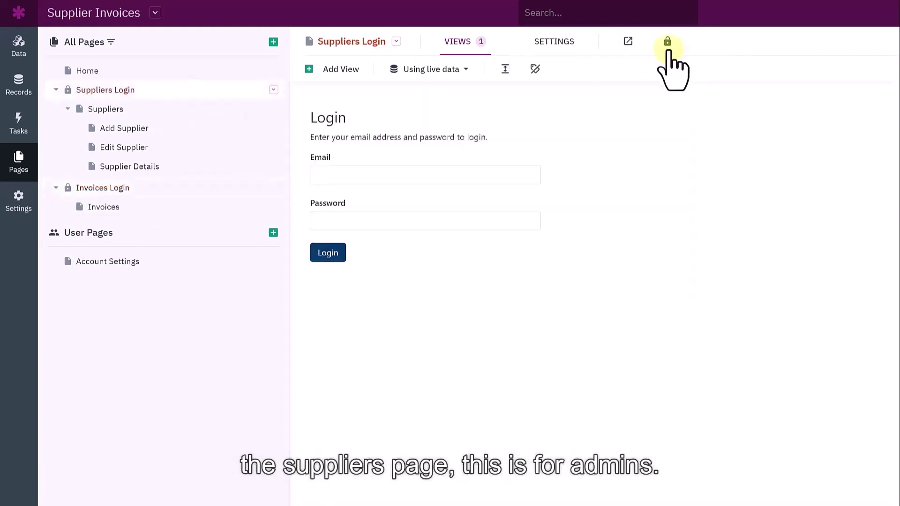
click(667, 42)
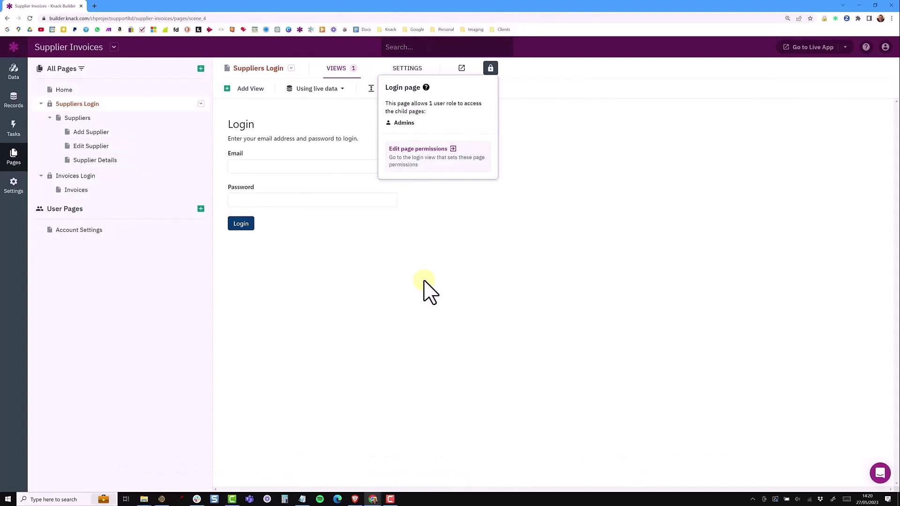
Sign in to the live Suppliers page and view InvoTech Solutions Limited's details.
click(846, 48)
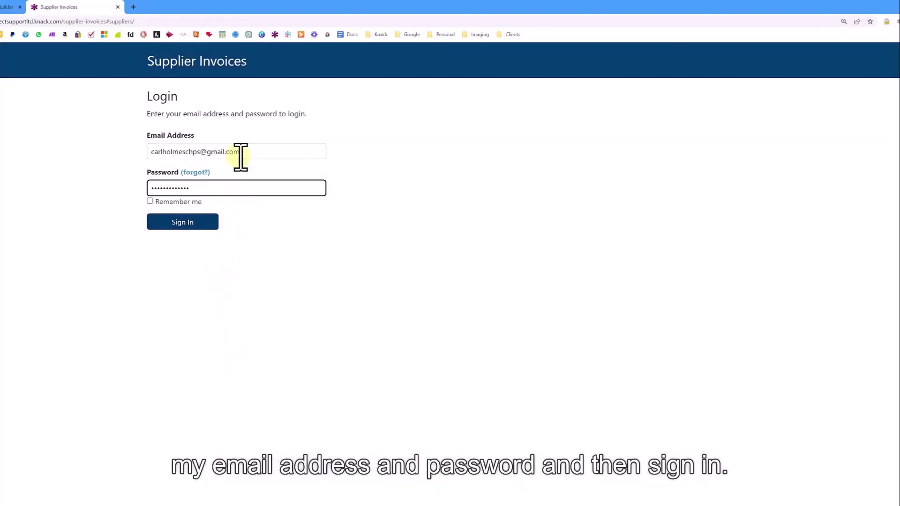
click(181, 223)
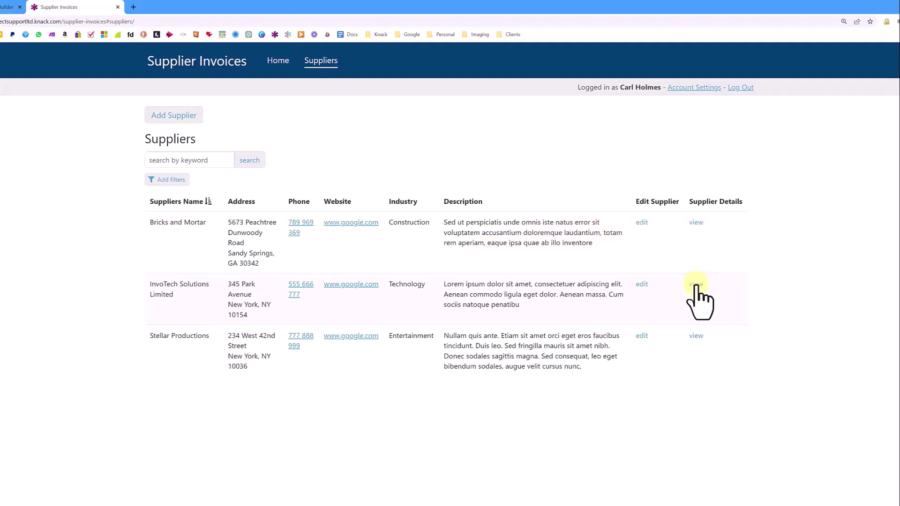
click(696, 286)
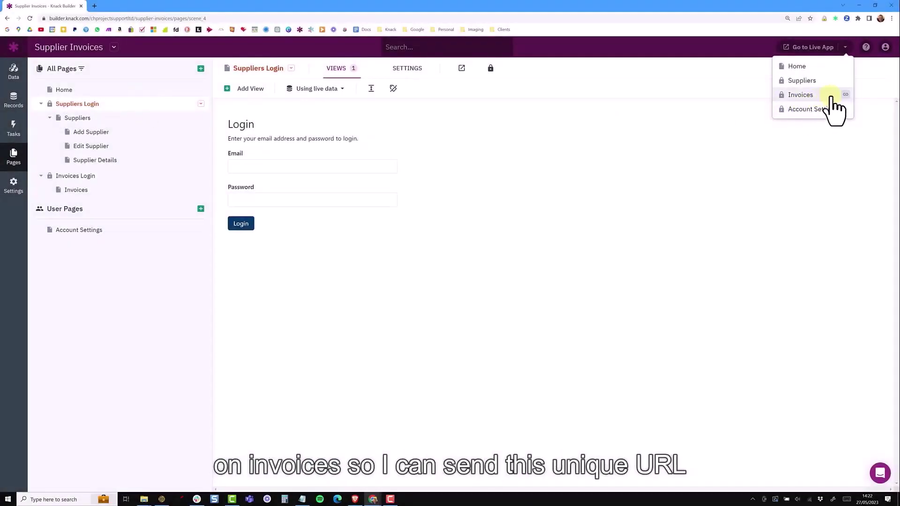
mouse_move(800, 94)
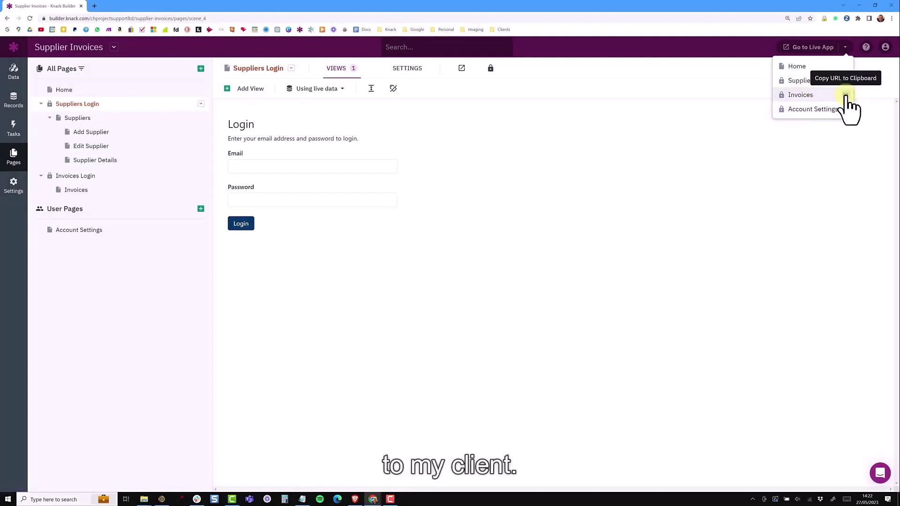
Sign in to the live Invoices page as a client and open an InvoTech invoice PDF.
click(801, 96)
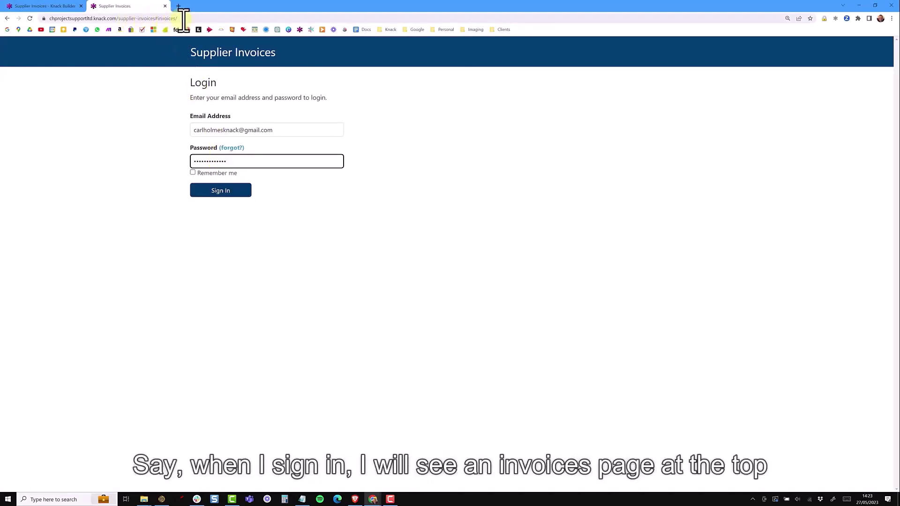
click(217, 193)
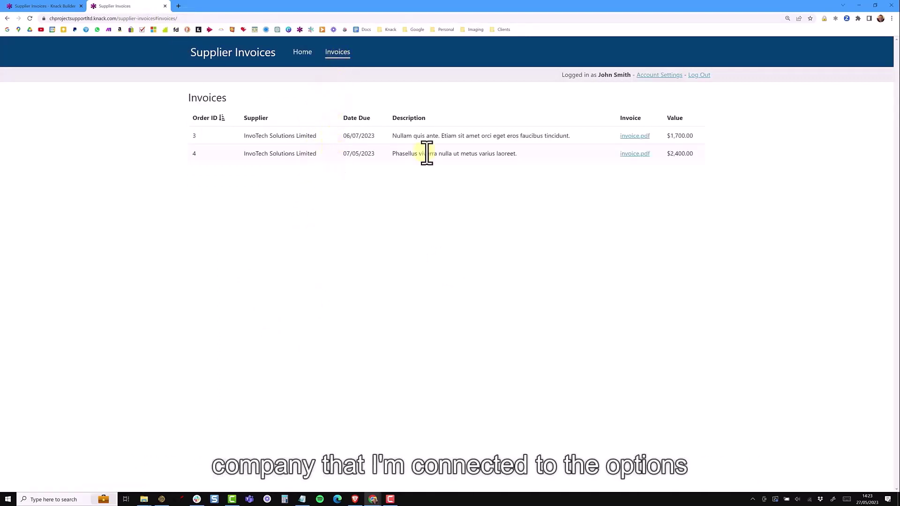
click(629, 156)
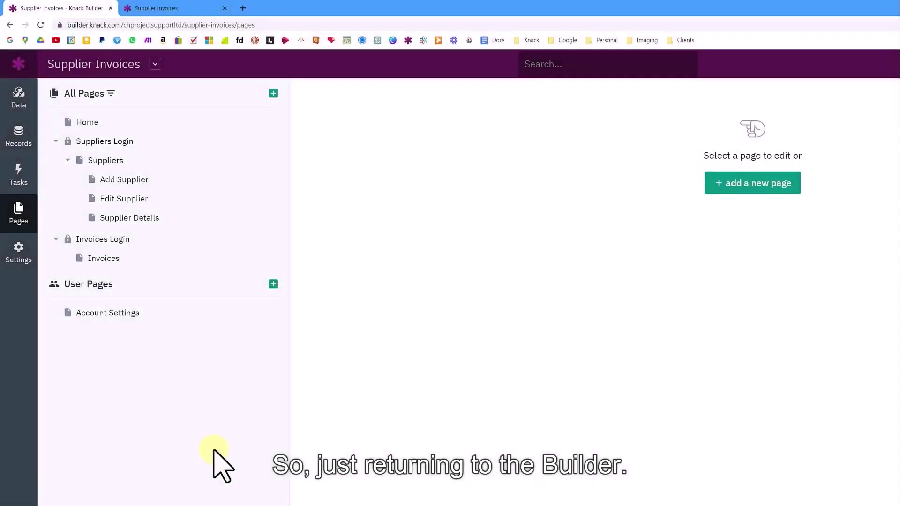
Go to the app's Live App Design settings.
click(17, 252)
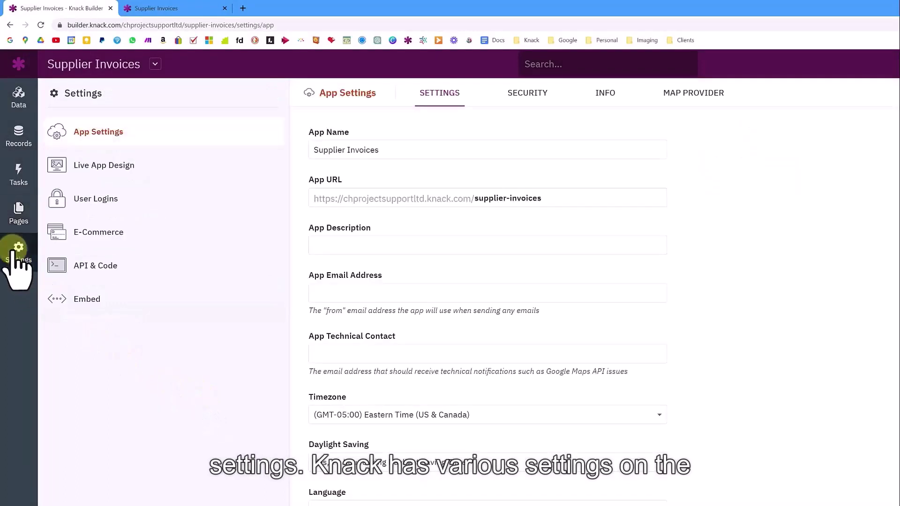
click(134, 165)
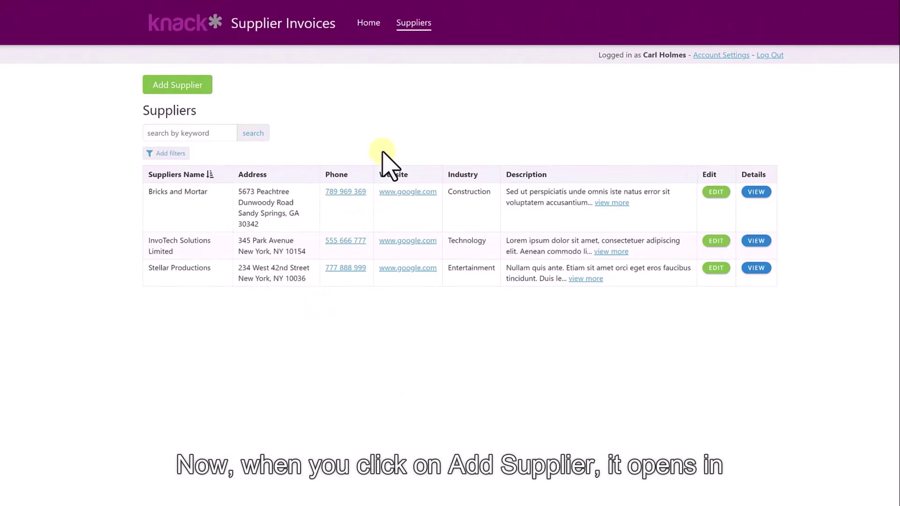
Try the Add Supplier and Edit Supplier pop-ups and the description's view-more toggle in the live app.
click(190, 91)
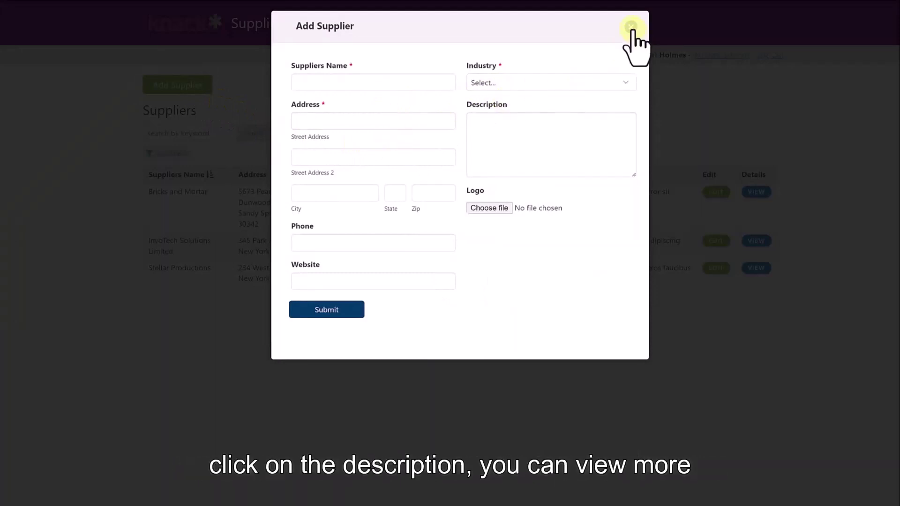
click(631, 27)
click(611, 203)
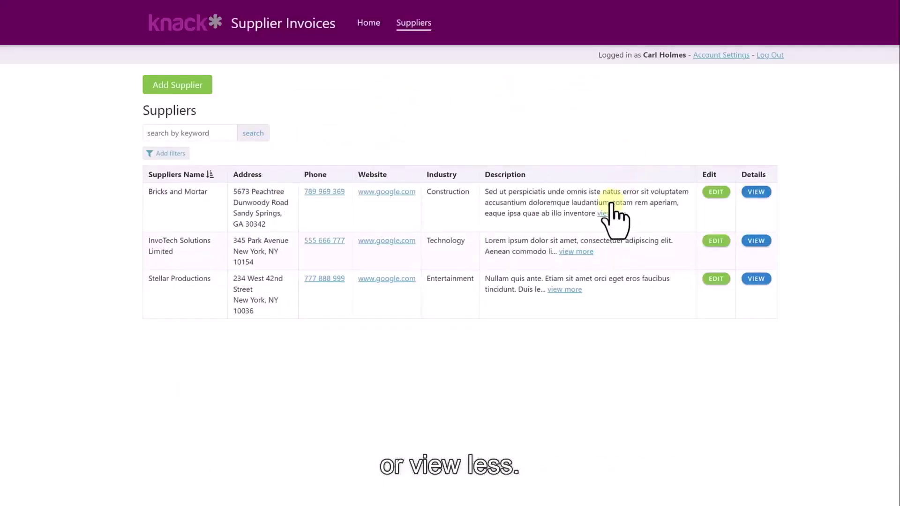
click(610, 214)
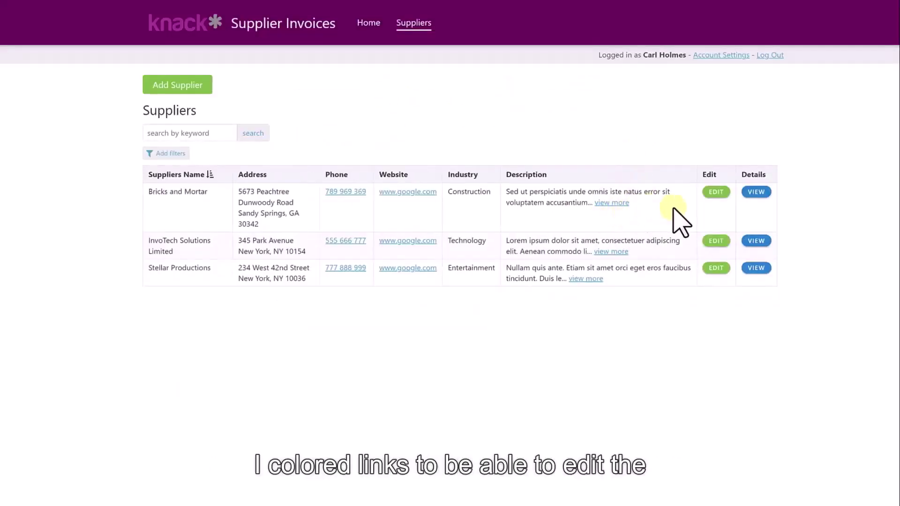
click(717, 193)
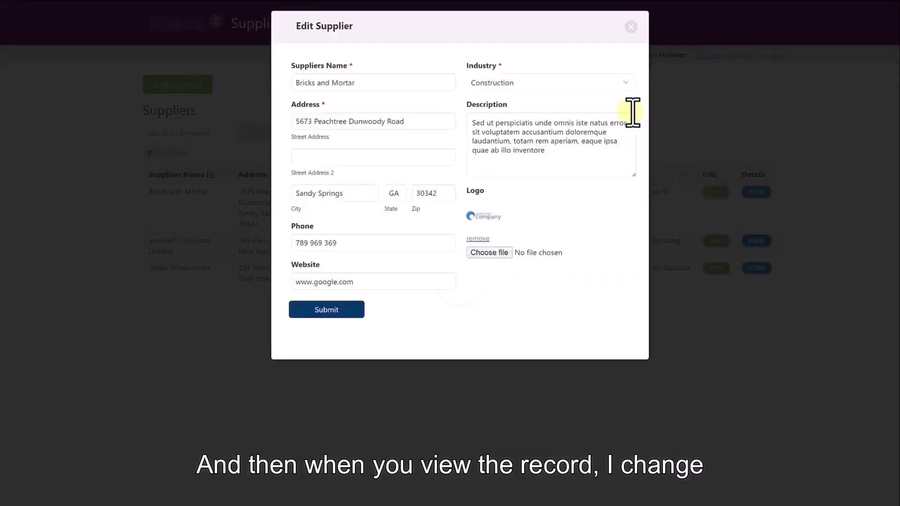
click(630, 27)
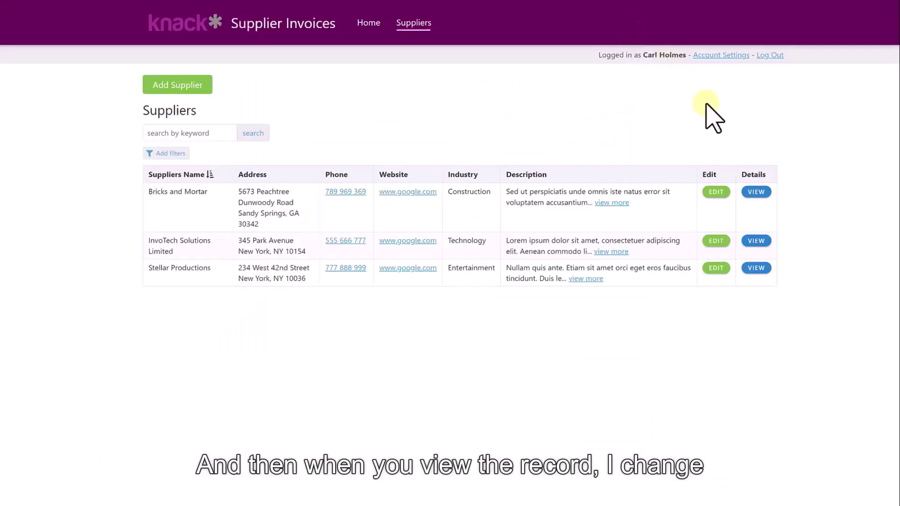
View Bricks and Mortar's details, zoom its map out, and open the Add Invoice form.
click(756, 193)
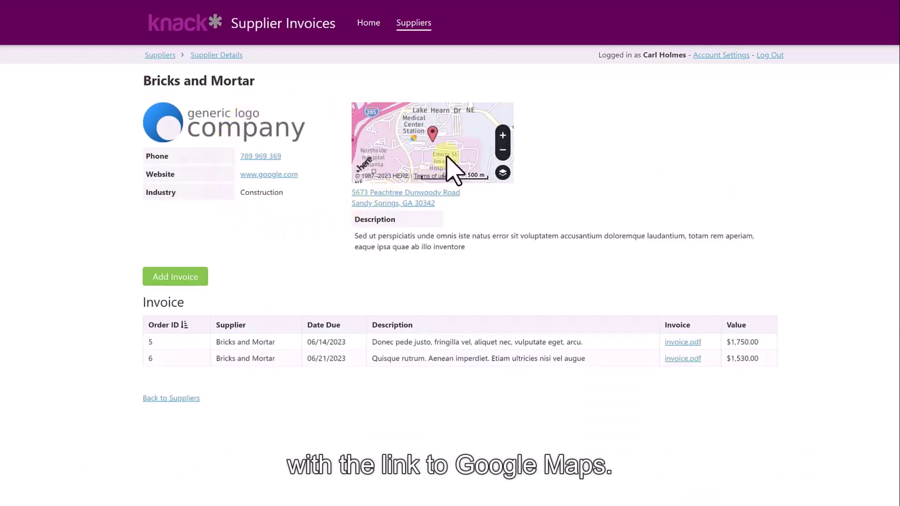
click(502, 150)
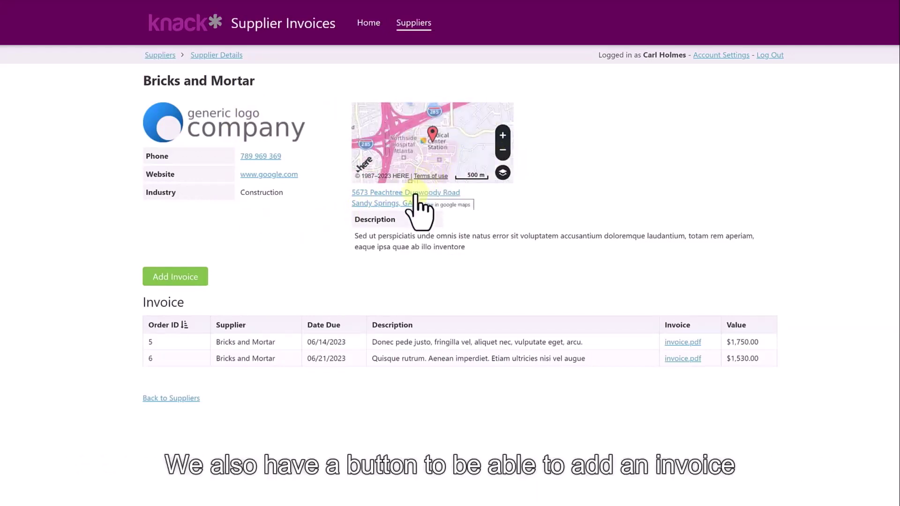
click(191, 277)
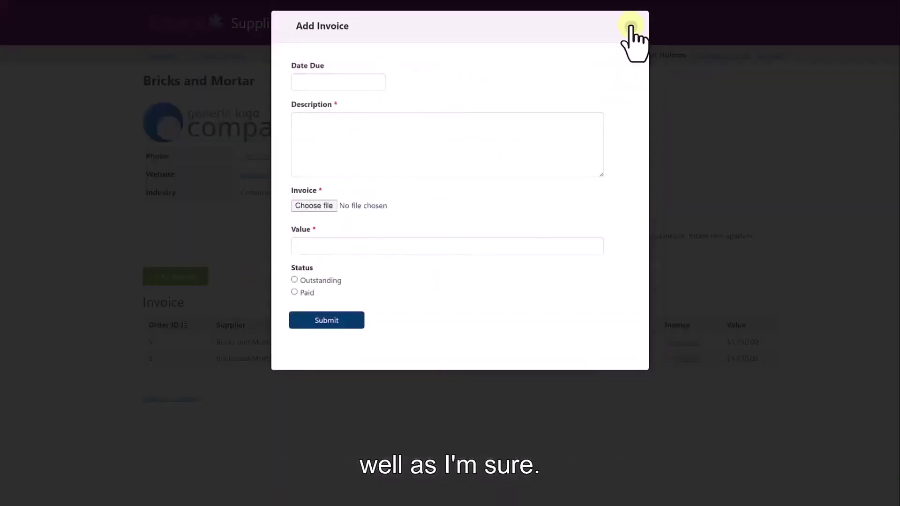